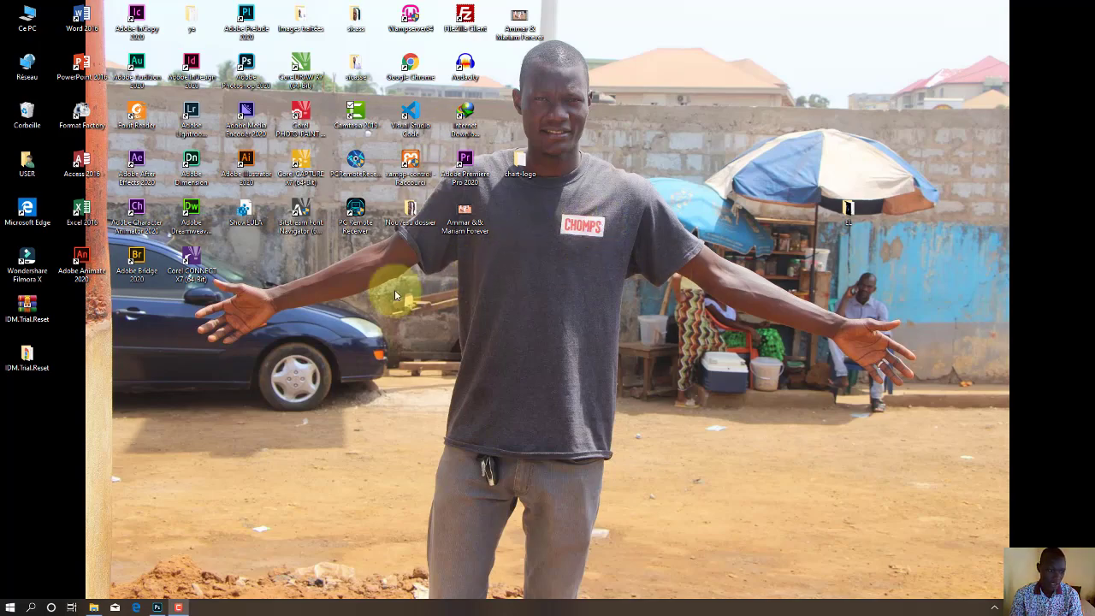
# - Open the COMMI image from the Images folder in Adobe Photoshop 2020
pyautogui.click(94, 607)
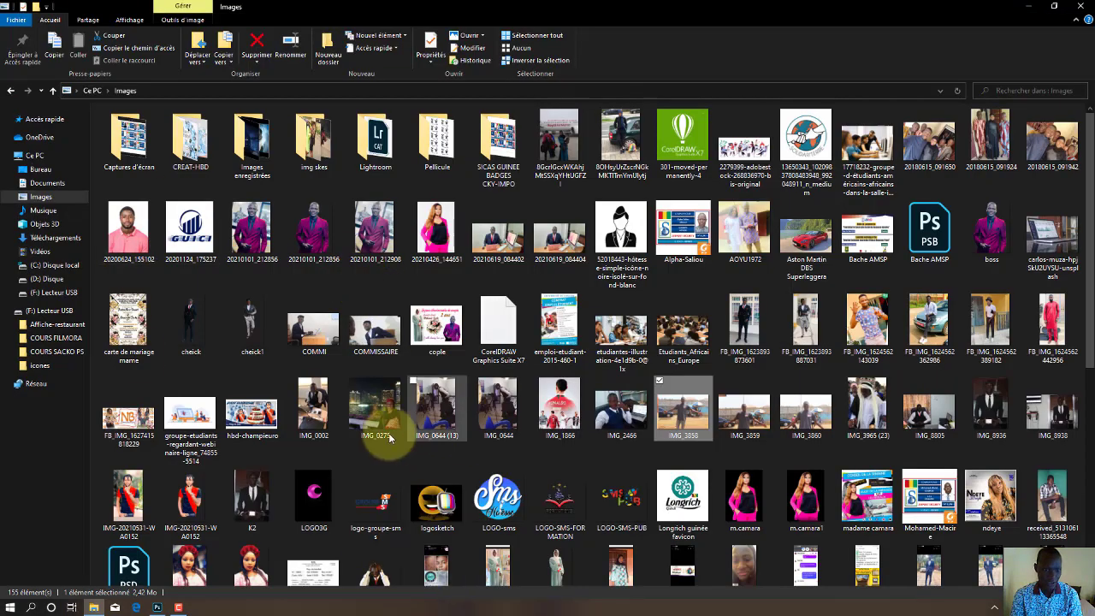
pyautogui.click(308, 339)
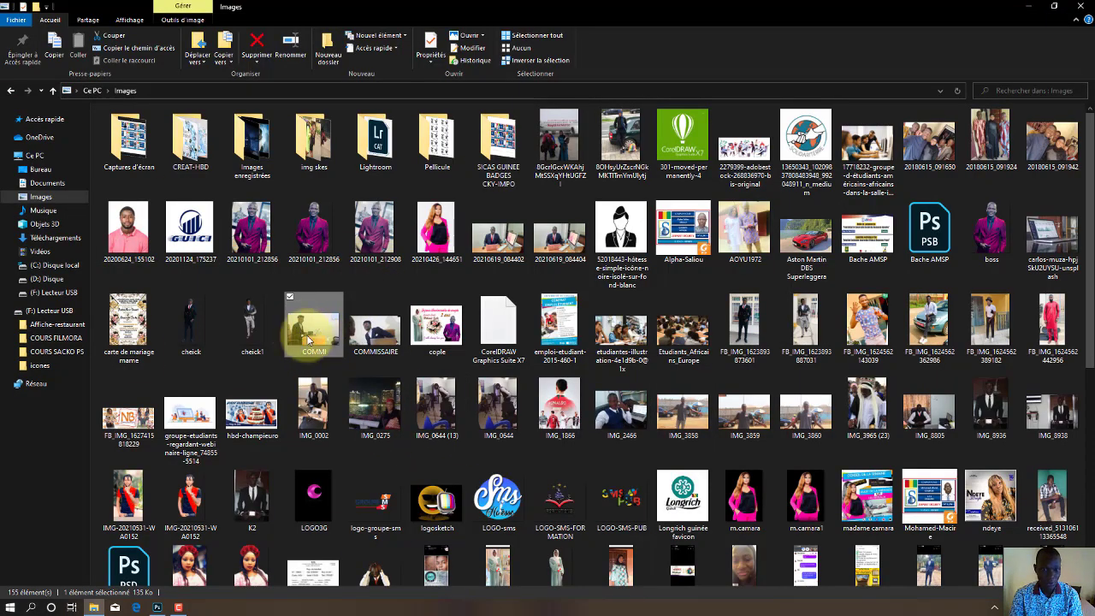
pyautogui.rightClick(308, 339)
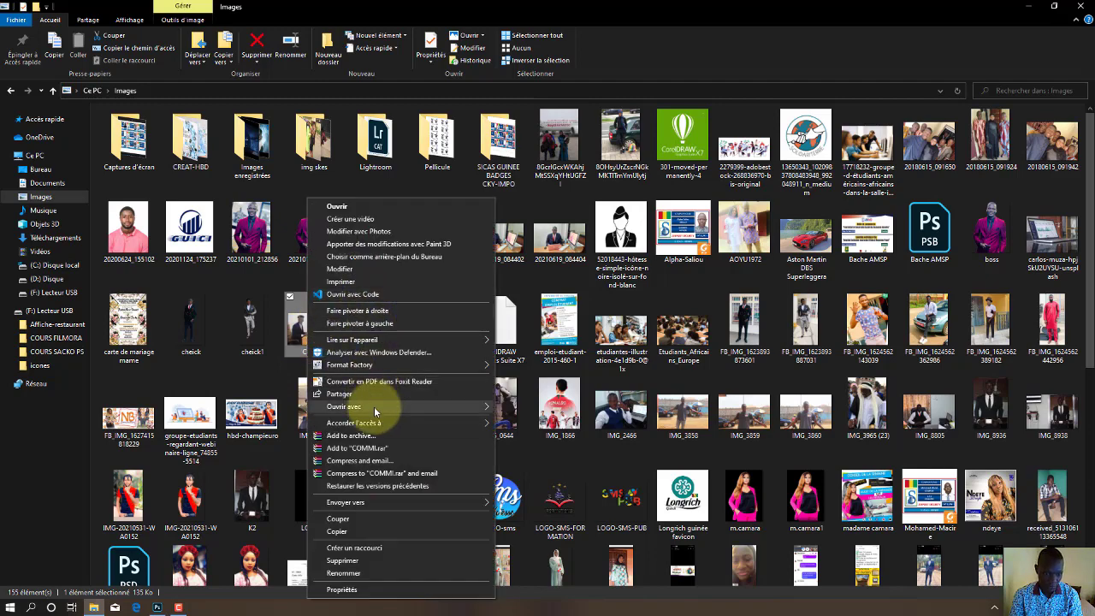
pyautogui.moveTo(399, 407)
pyautogui.click(502, 417)
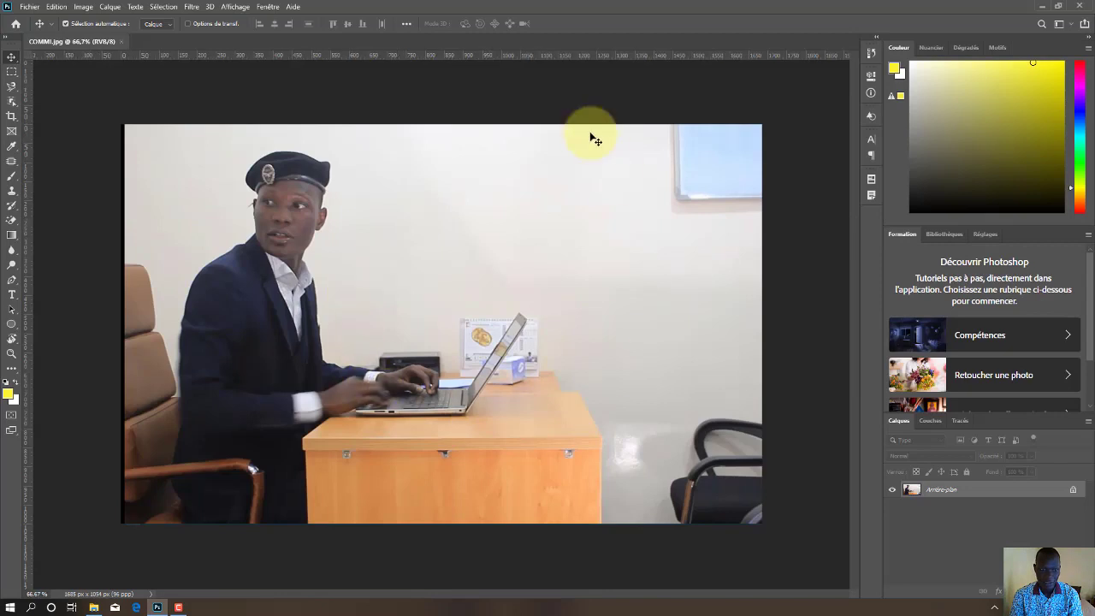
# - Return to the Images folder and open the IMG_0275 photo in Adobe Photoshop 2020
pyautogui.click(96, 607)
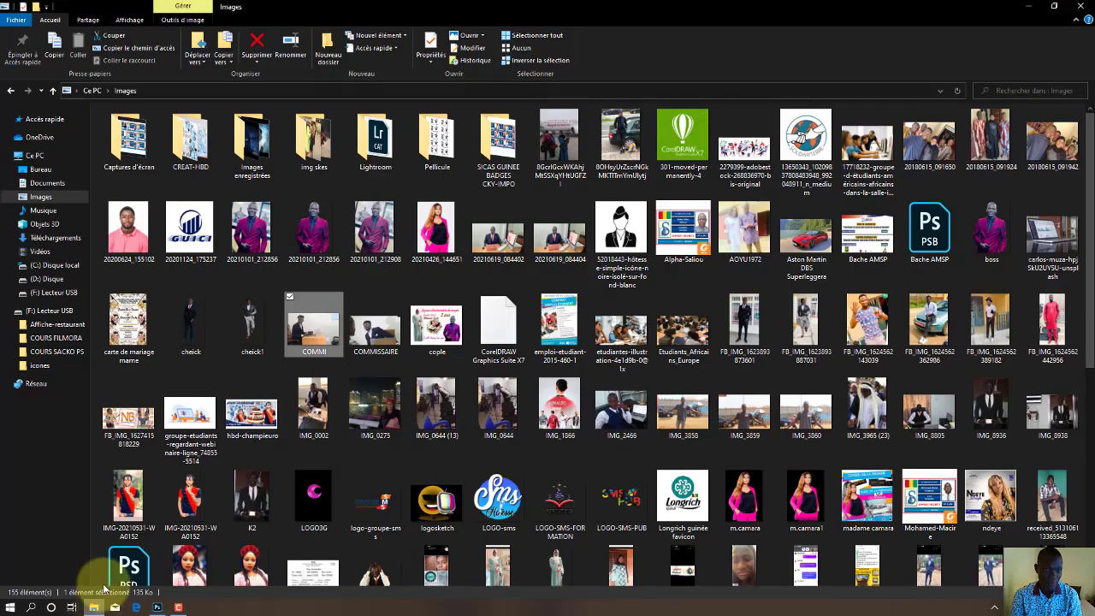
pyautogui.click(384, 401)
pyautogui.rightClick(384, 398)
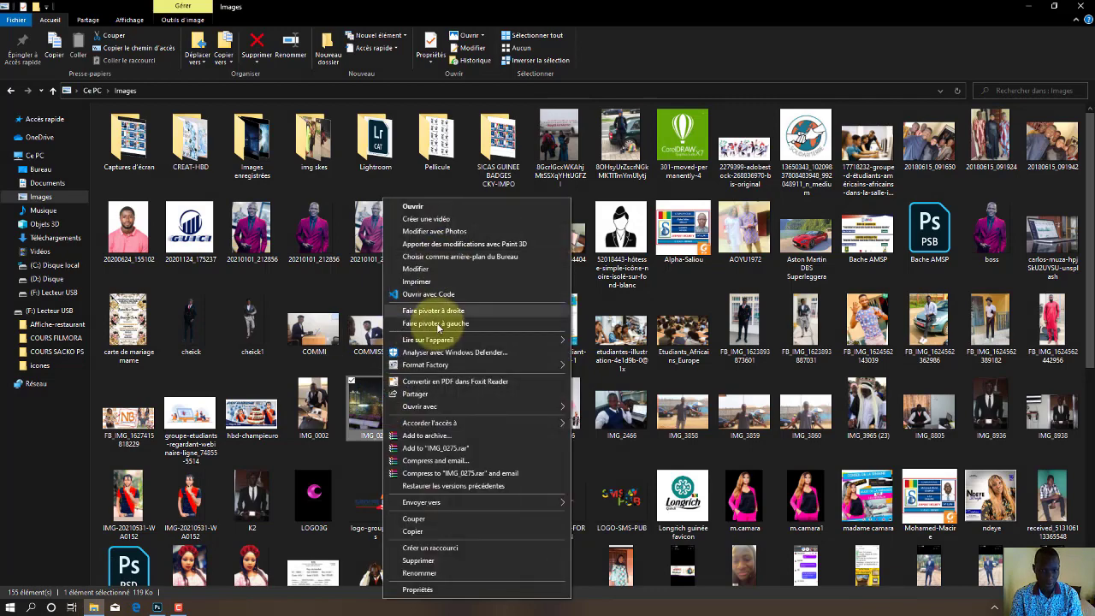
pyautogui.moveTo(471, 406)
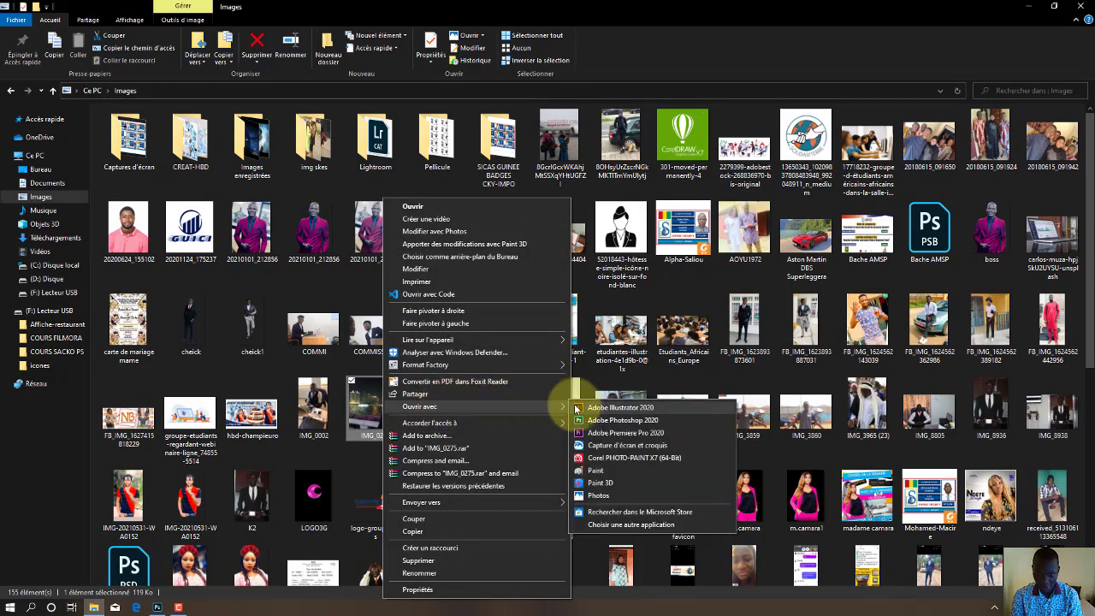
pyautogui.click(588, 421)
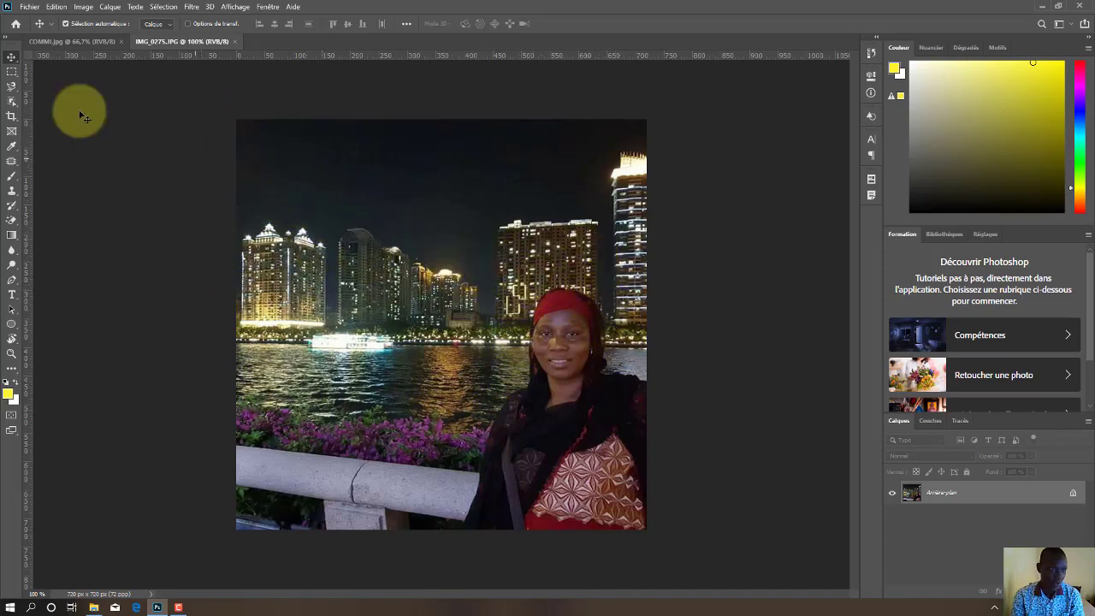
# - Select the night sky, skyline, water and upper flowers around the woman with combined rectangular marquees, and copy the selection
pyautogui.click(12, 73)
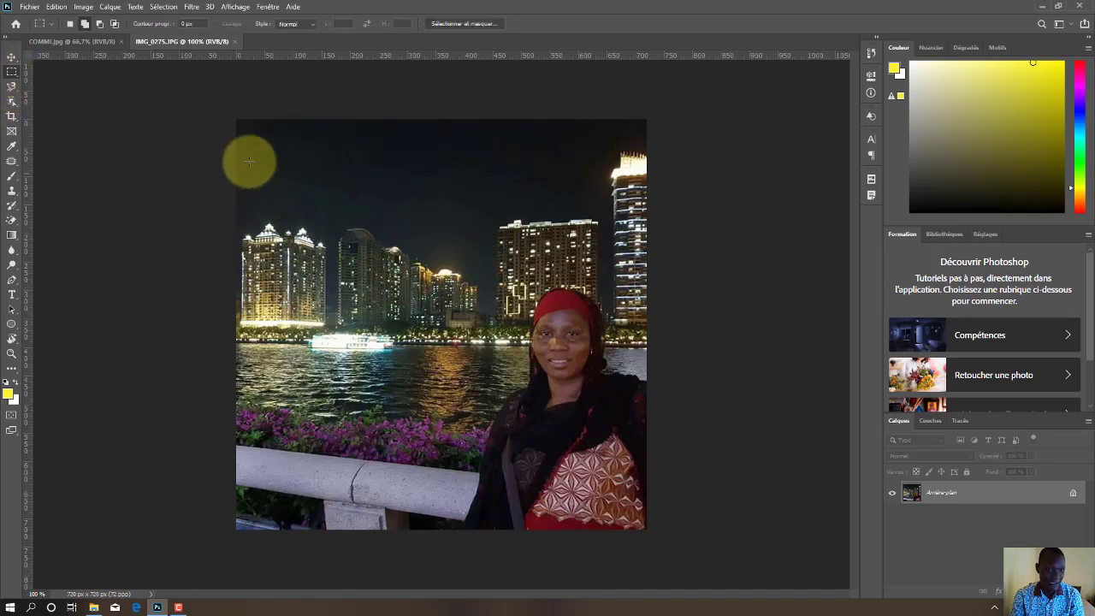
pyautogui.moveTo(237, 124); pyautogui.dragTo(527, 386)
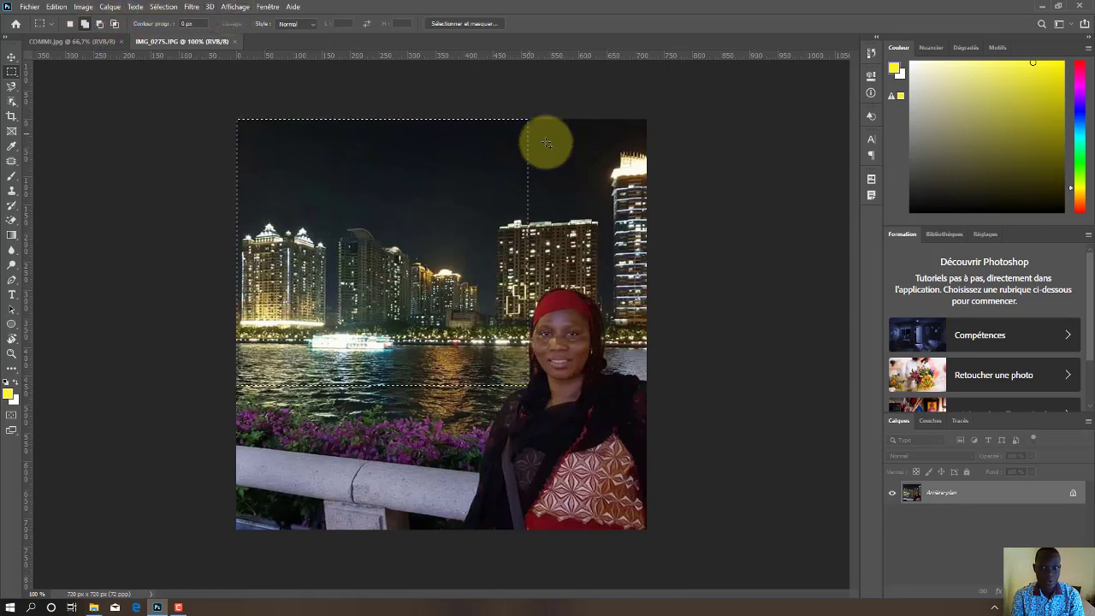
pyautogui.moveTo(527, 113); pyautogui.dragTo(652, 289)
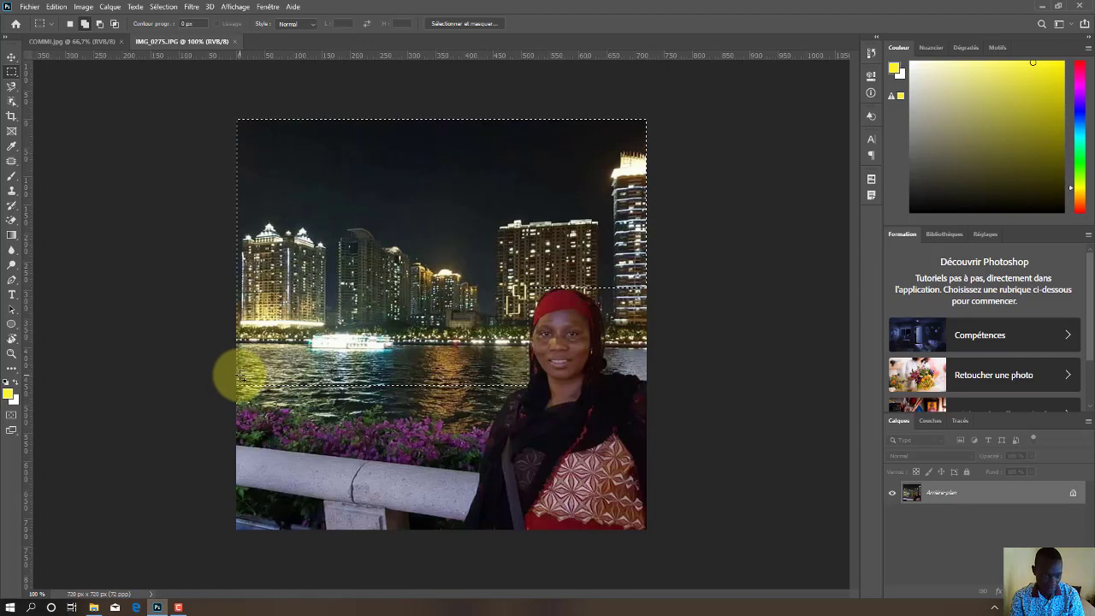
pyautogui.moveTo(234, 376); pyautogui.dragTo(451, 444)
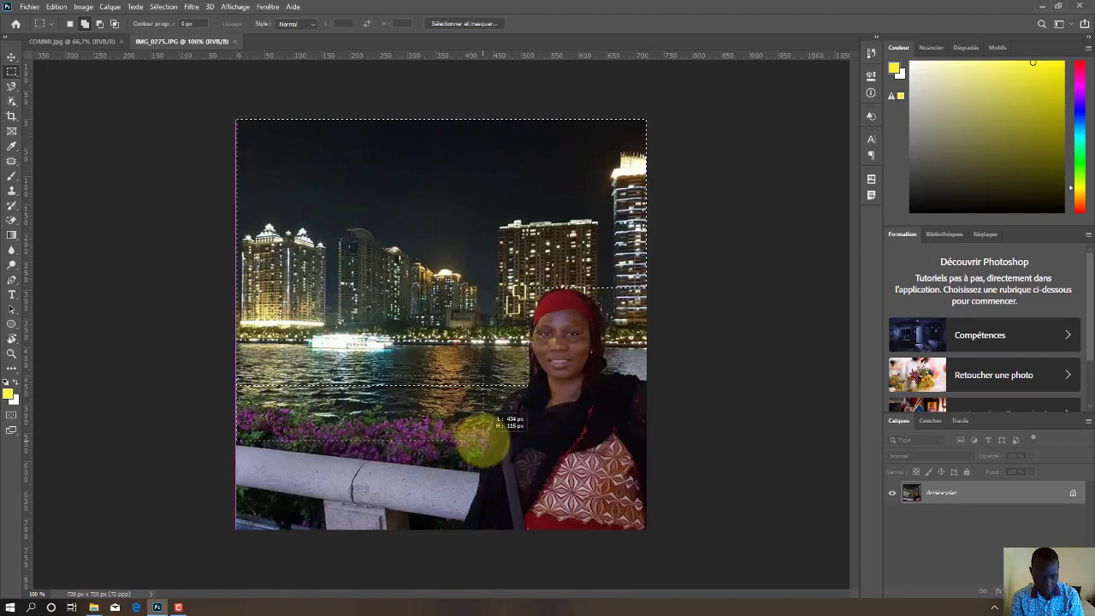
pyautogui.moveTo(488, 443); pyautogui.dragTo(487, 442)
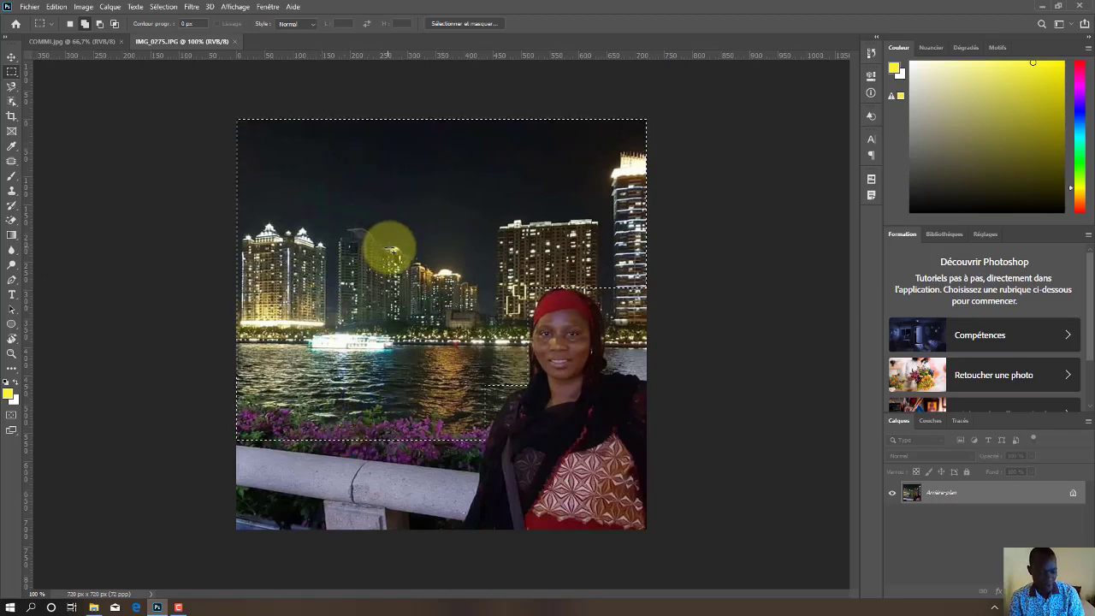
pyautogui.hotkey('ctrl', 'c')
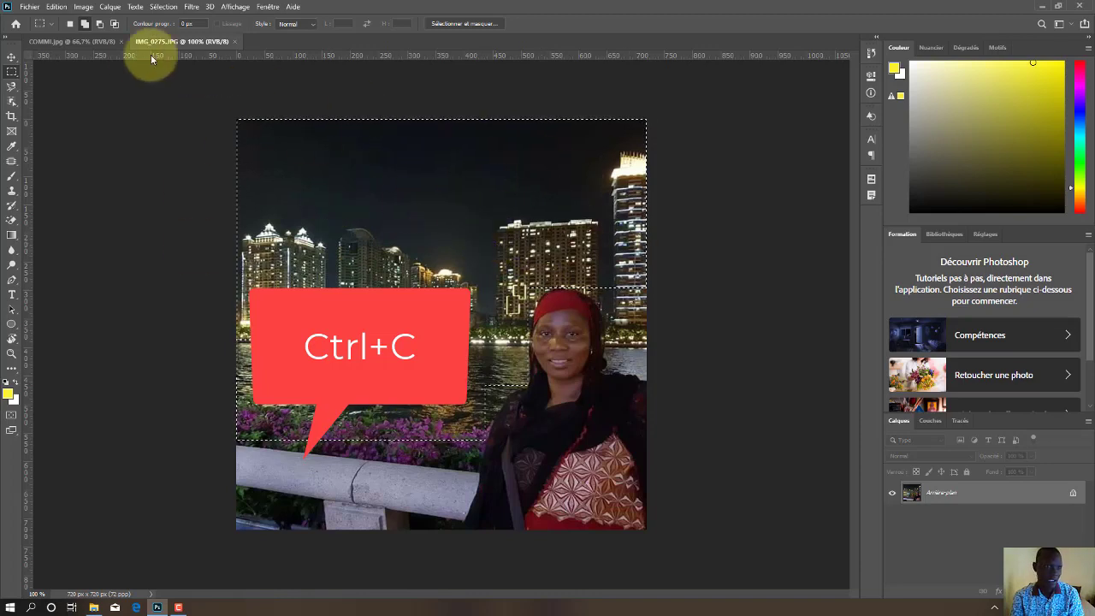
# - Switch to the COMMI.jpg document and activate the Pen tool (Outil Plume) in Forme mode
pyautogui.click(109, 43)
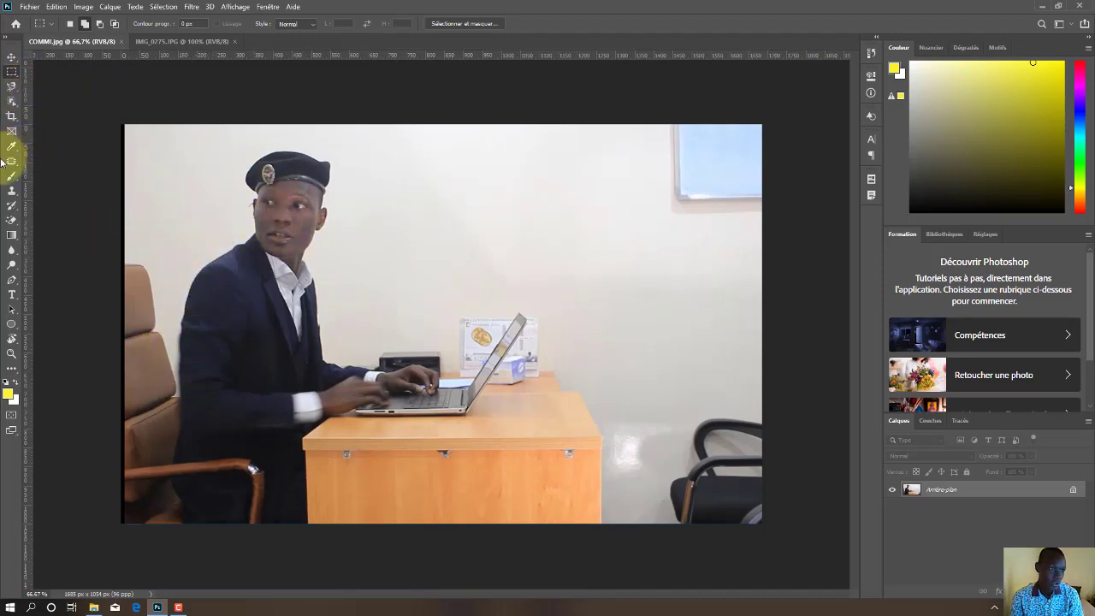
pyautogui.click(11, 280)
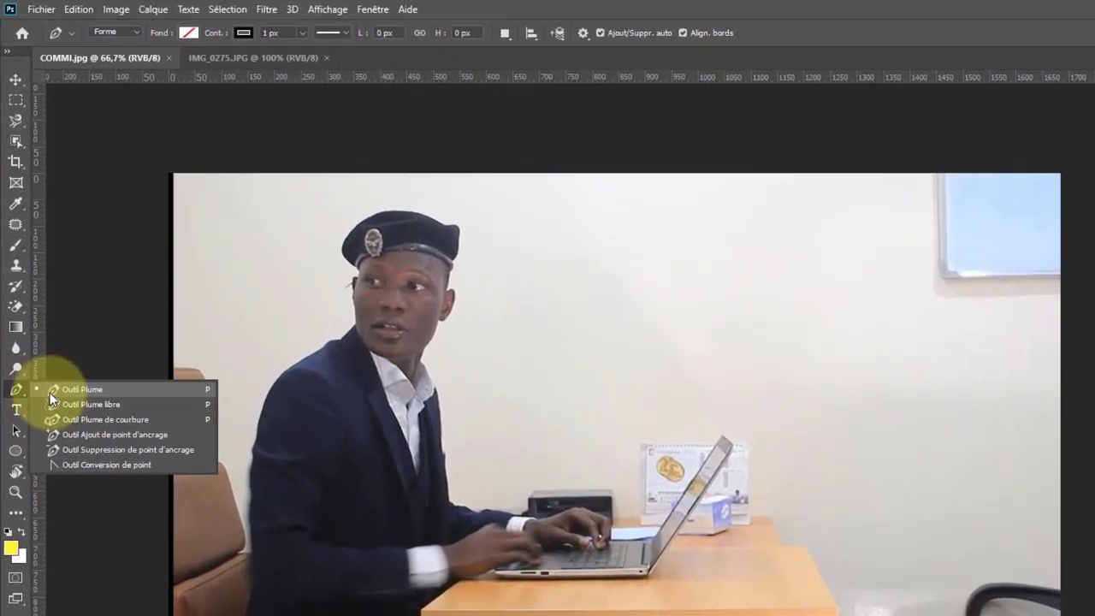
pyautogui.click(49, 393)
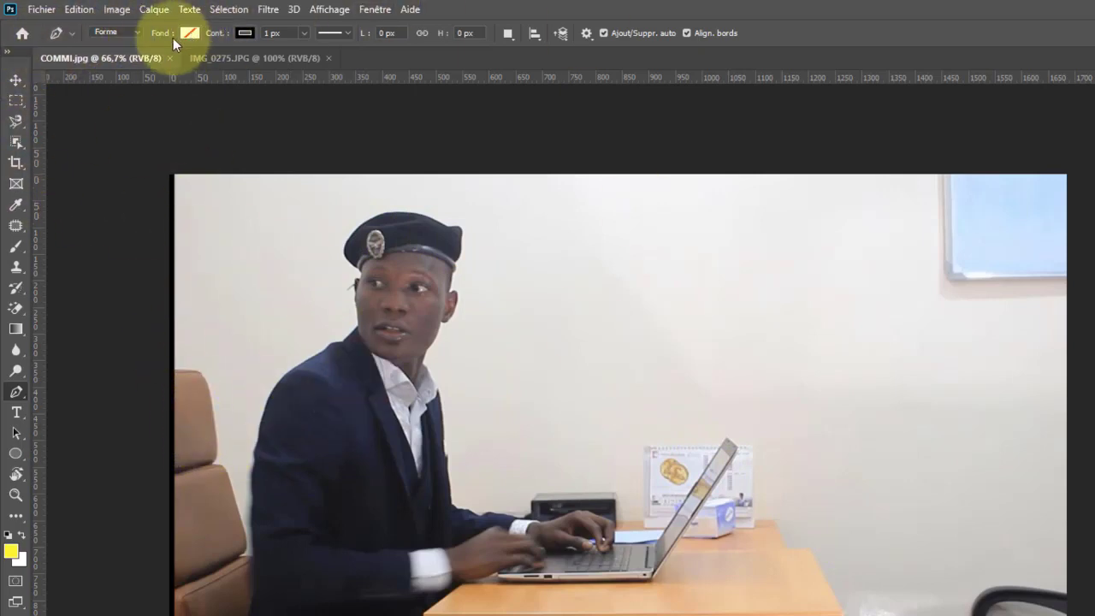
pyautogui.click(135, 34)
pyautogui.click(135, 34)
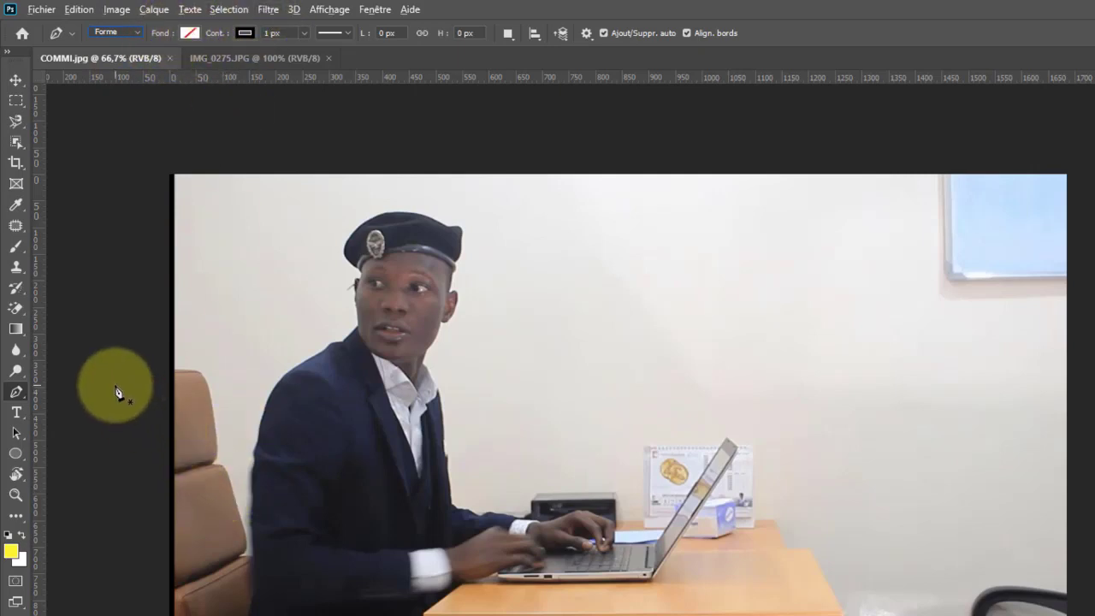
# - Start a pen path at the photo's left edge and trace the top and side of the chair back to the man's jacket
pyautogui.click(175, 373)
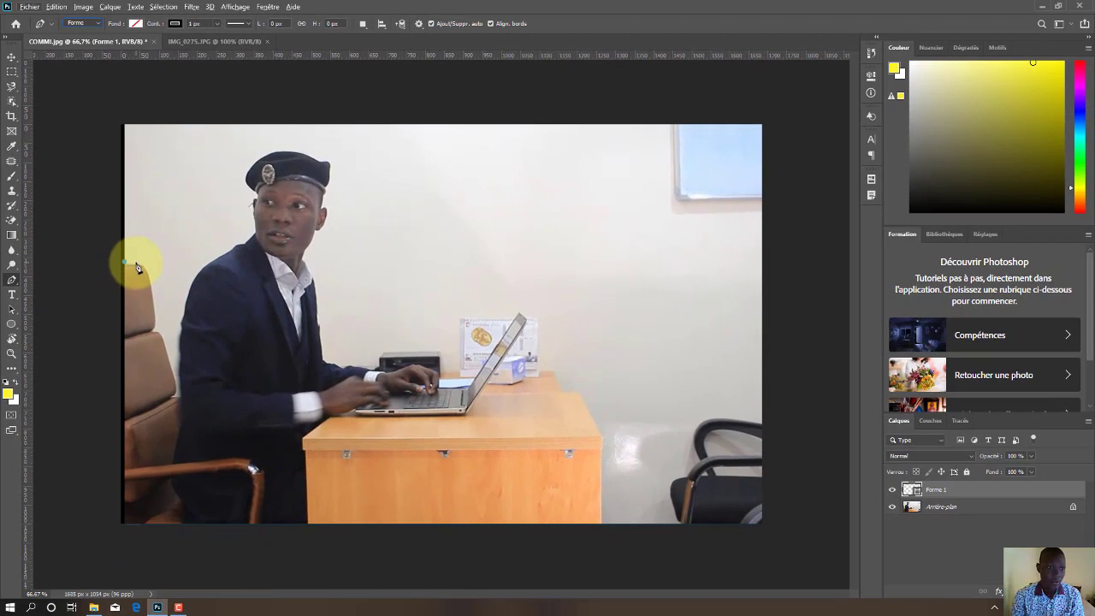
pyautogui.moveTo(150, 282); pyautogui.dragTo(151, 304)
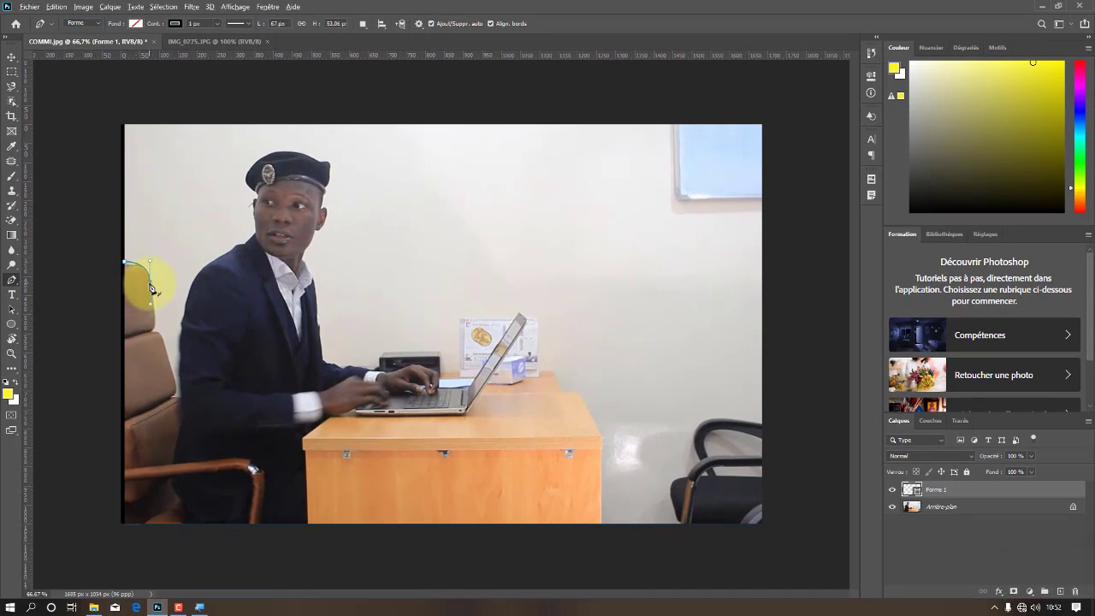
pyautogui.moveTo(173, 398); pyautogui.dragTo(164, 403)
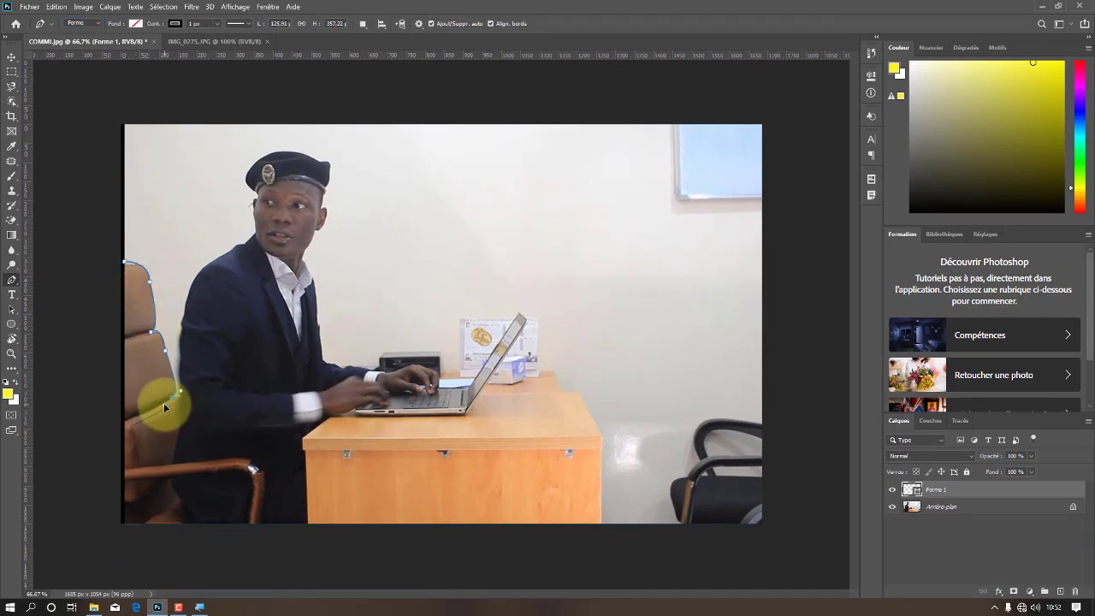
pyautogui.keyDown('alt'); pyautogui.click(173, 398); pyautogui.keyUp('alt')
pyautogui.click(180, 398)
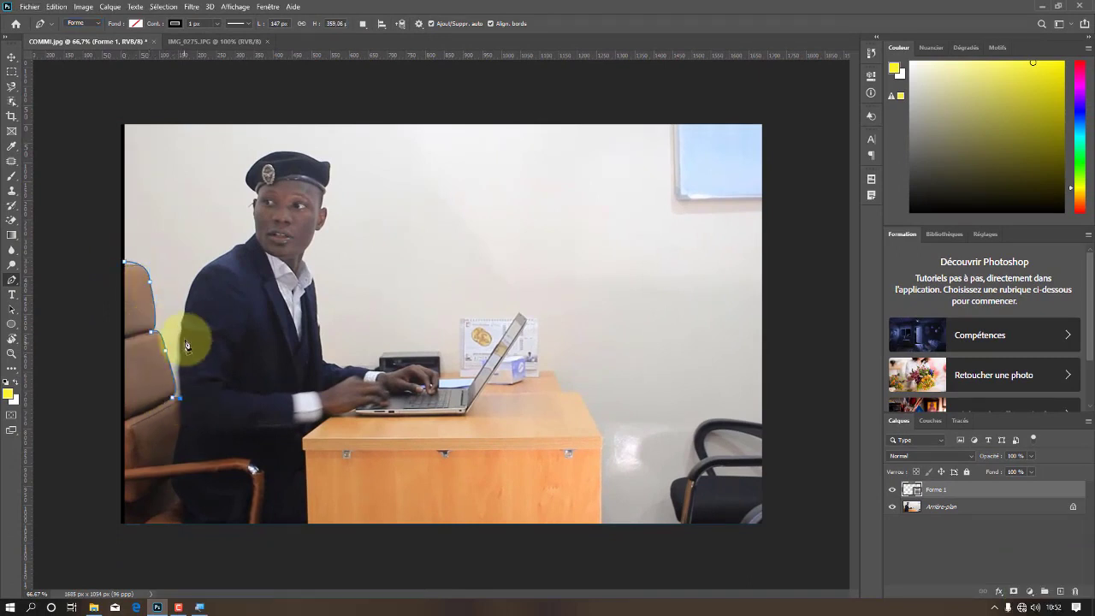
# - Extend the path up the back of the man's jacket and over his shoulder
pyautogui.moveTo(183, 362); pyautogui.dragTo(186, 322)
pyautogui.keyDown('alt'); pyautogui.click(182, 355); pyautogui.keyUp('alt')
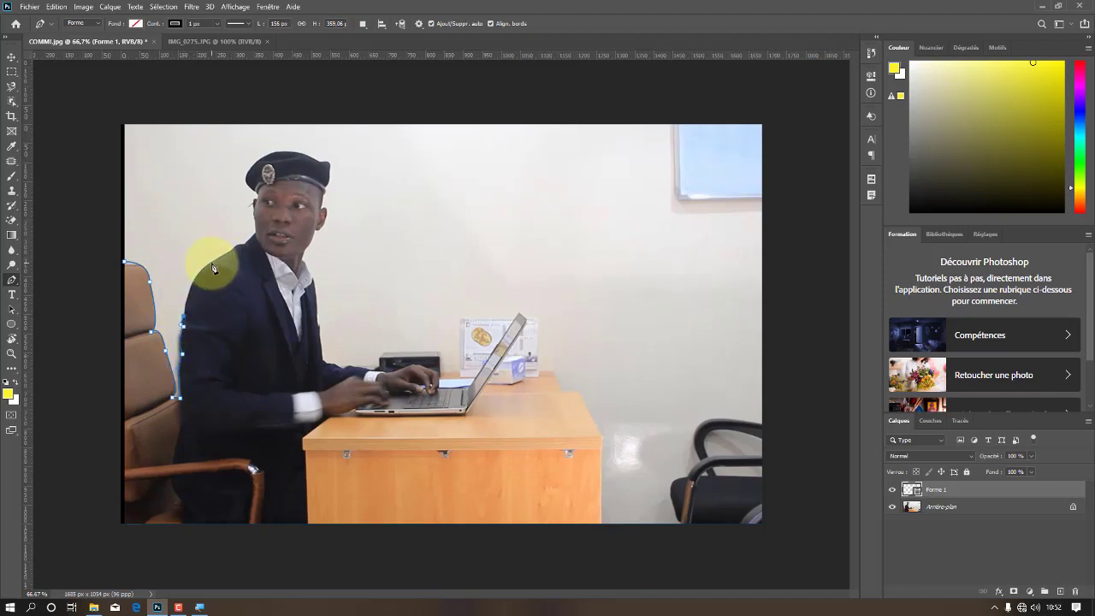
pyautogui.moveTo(212, 265); pyautogui.dragTo(236, 250)
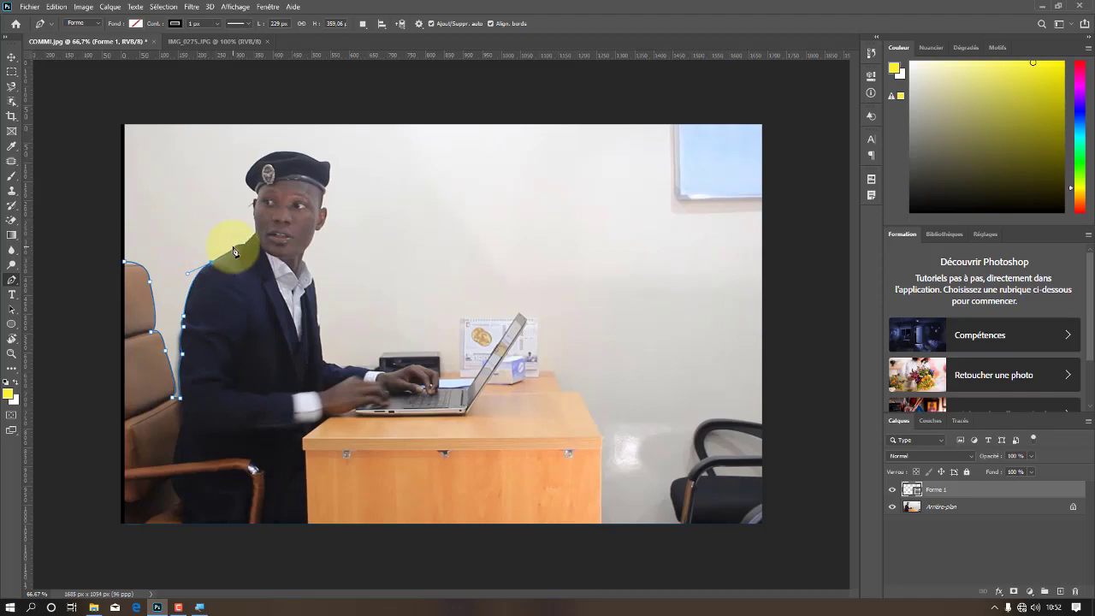
# - Continue the path along the jacket collar and up the cheek towards the beret
pyautogui.scroll(4, 243, 247)
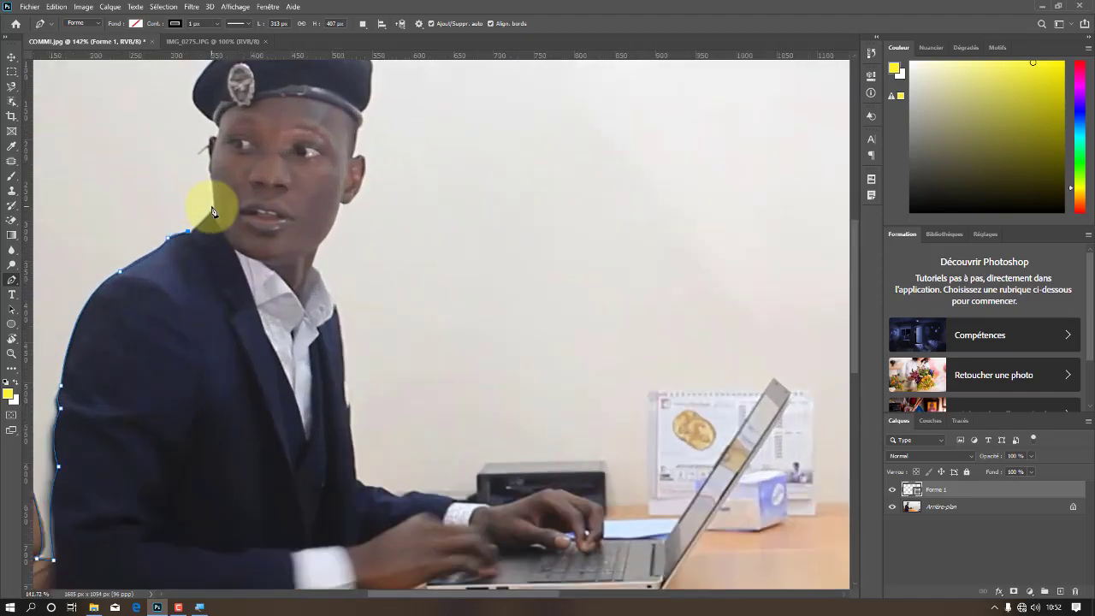
pyautogui.moveTo(218, 198); pyautogui.dragTo(213, 222)
pyautogui.scroll(2, 210, 180)
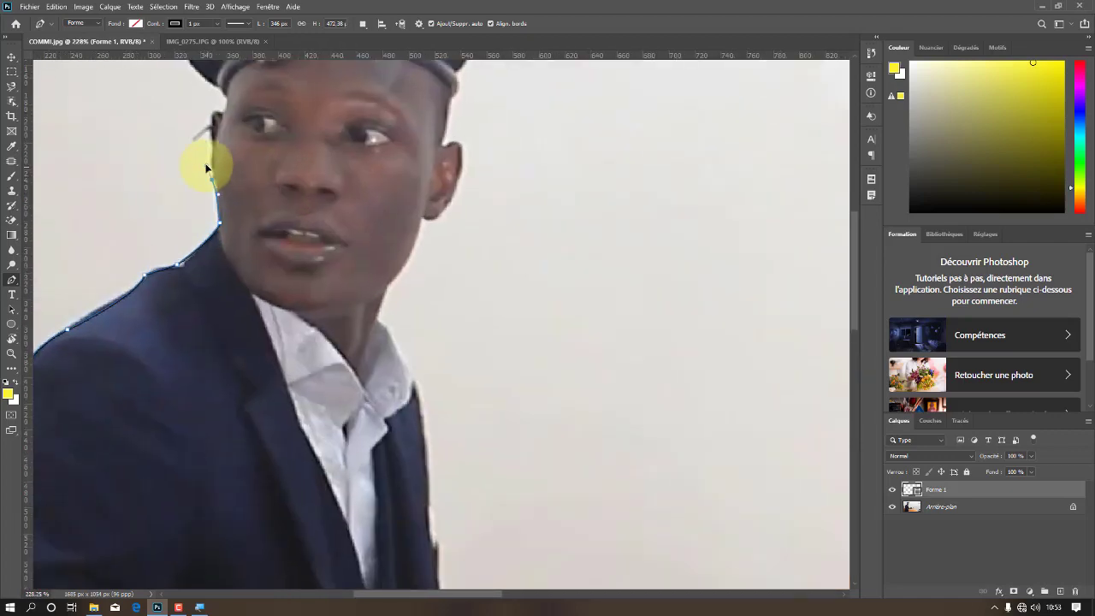
pyautogui.keyDown('alt'); pyautogui.click(211, 180); pyautogui.keyUp('alt')
pyautogui.click(212, 167)
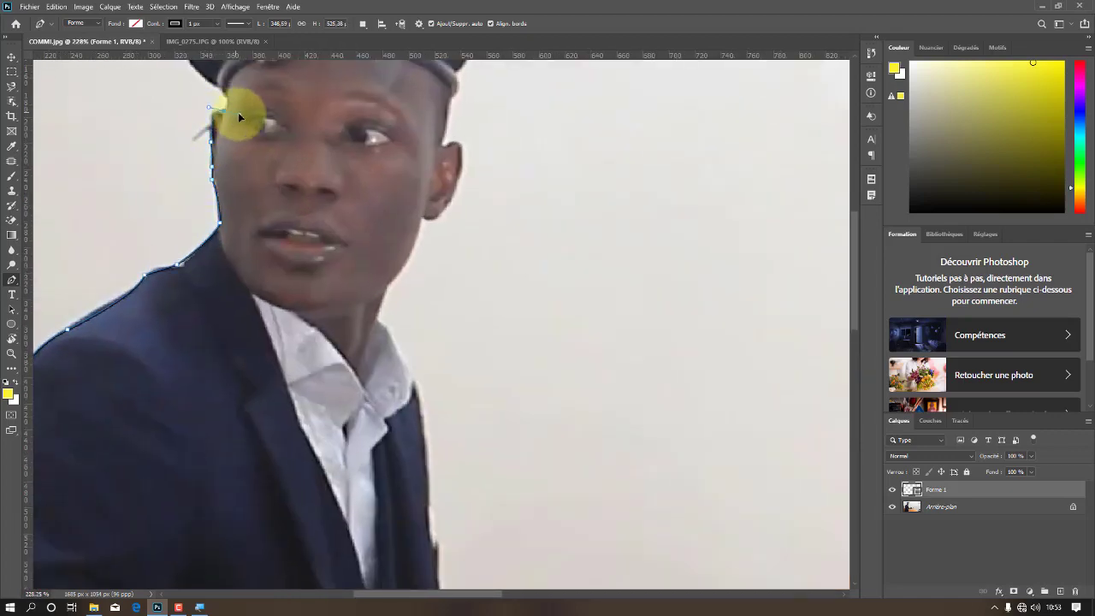
# - Trace the beret's outline from the brow over the crown and down its rear edge with curved anchor points
pyautogui.moveTo(228, 116); pyautogui.dragTo(286, 328)
pyautogui.moveTo(264, 237); pyautogui.dragTo(303, 184)
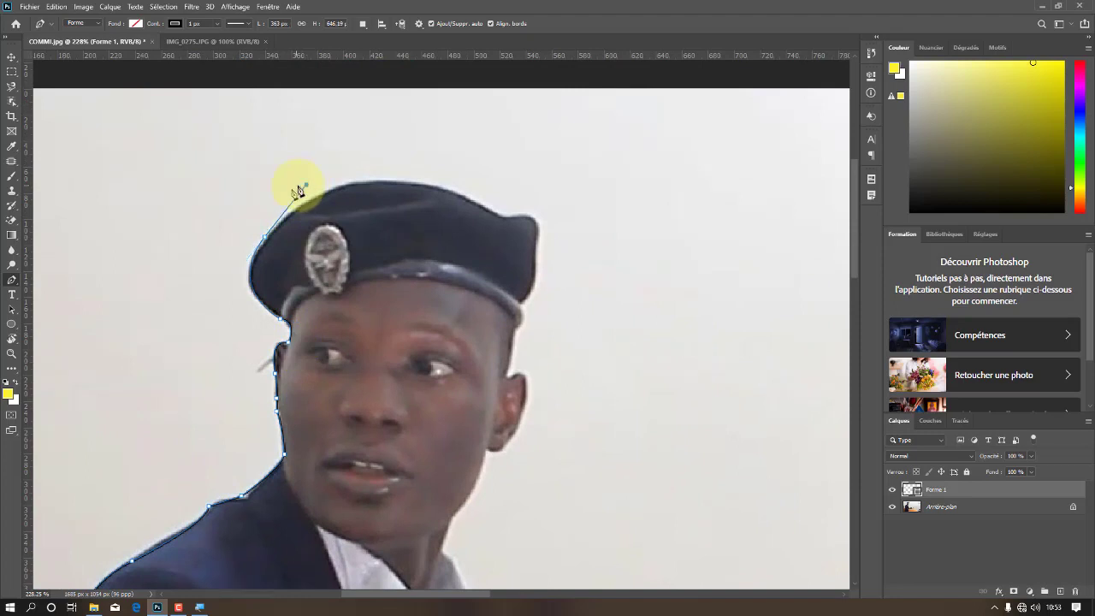
pyautogui.keyDown('alt'); pyautogui.click(266, 237); pyautogui.keyUp('alt')
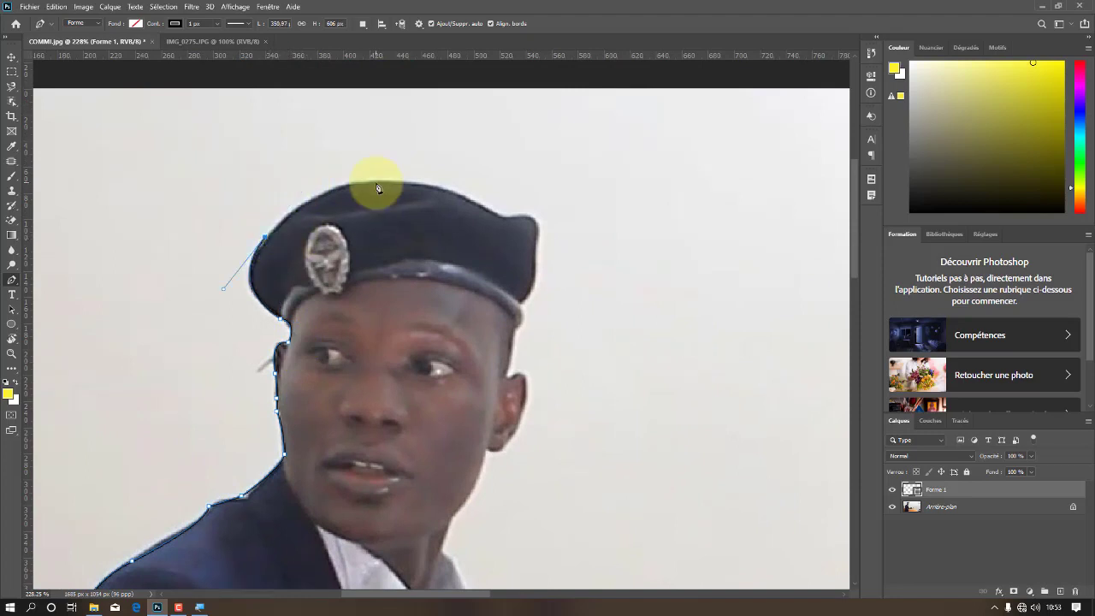
pyautogui.moveTo(371, 180); pyautogui.dragTo(428, 183)
pyautogui.moveTo(497, 215); pyautogui.dragTo(534, 291)
pyautogui.keyDown('alt'); pyautogui.click(497, 216); pyautogui.keyUp('alt')
pyautogui.click(538, 240)
pyautogui.click(536, 243)
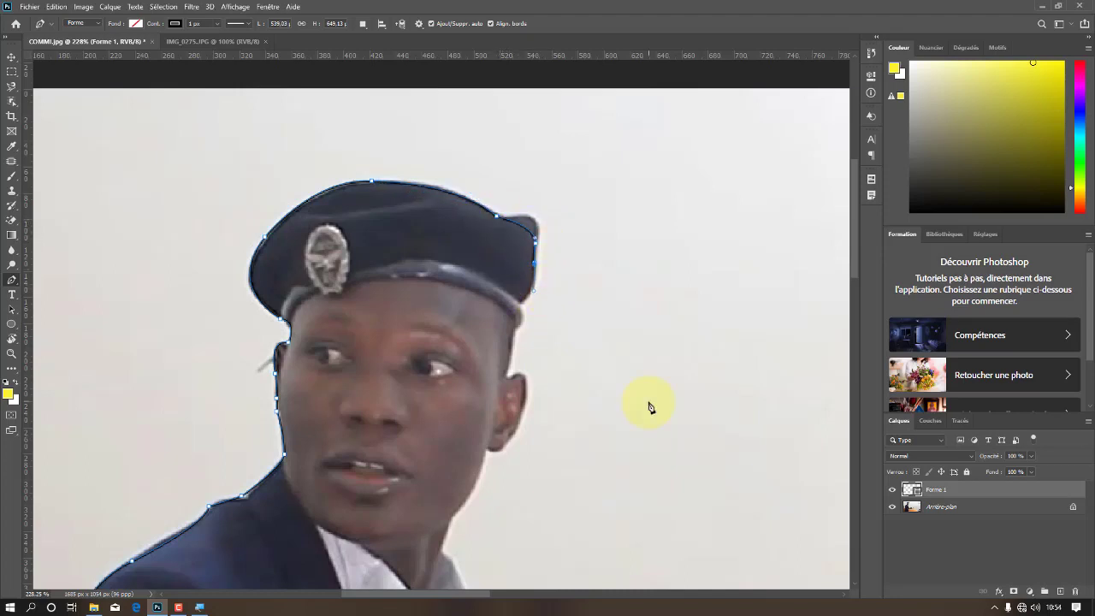
pyautogui.keyDown('alt'); pyautogui.click(538, 240); pyautogui.keyUp('alt')
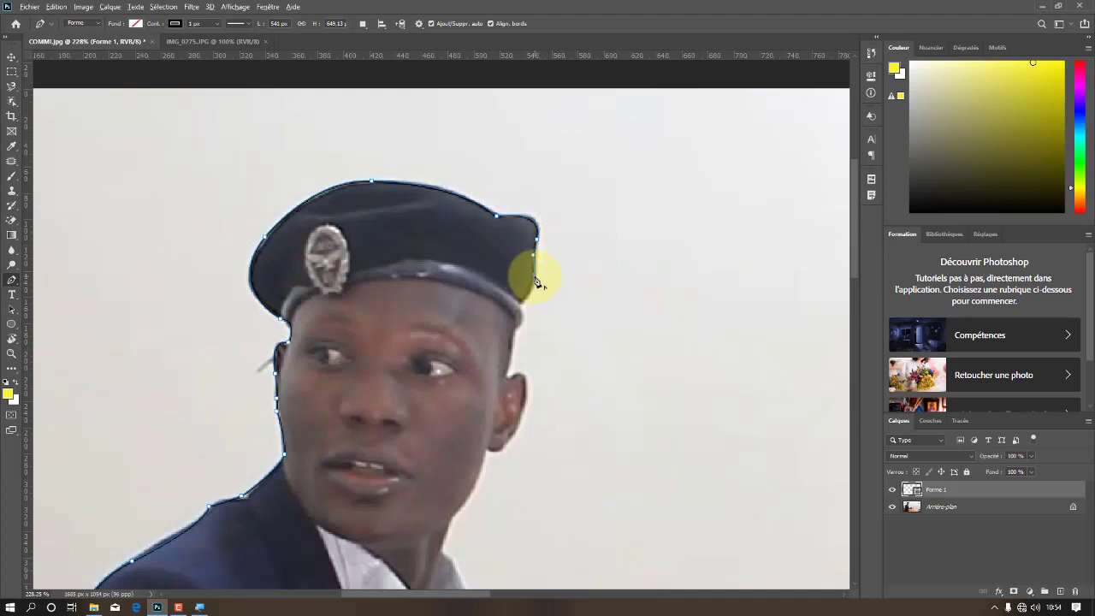
pyautogui.click(507, 305)
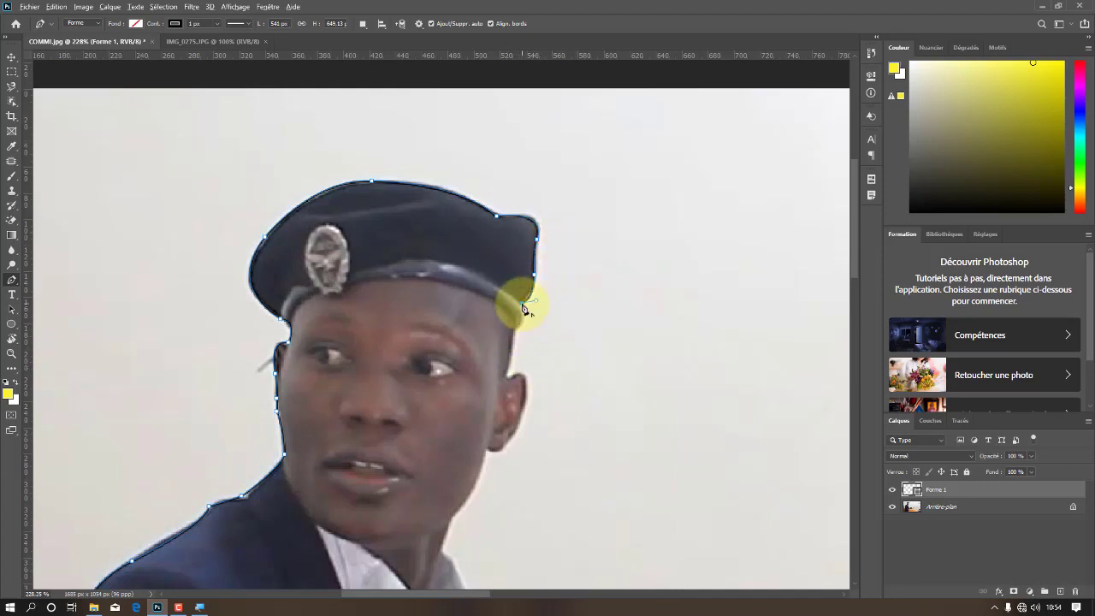
# - Continue the path from the beret's lower rear corner down the temple and around the ear
pyautogui.keyDown('alt'); pyautogui.click(521, 303); pyautogui.keyUp('alt')
pyautogui.click(515, 329)
pyautogui.moveTo(503, 338); pyautogui.dragTo(494, 339)
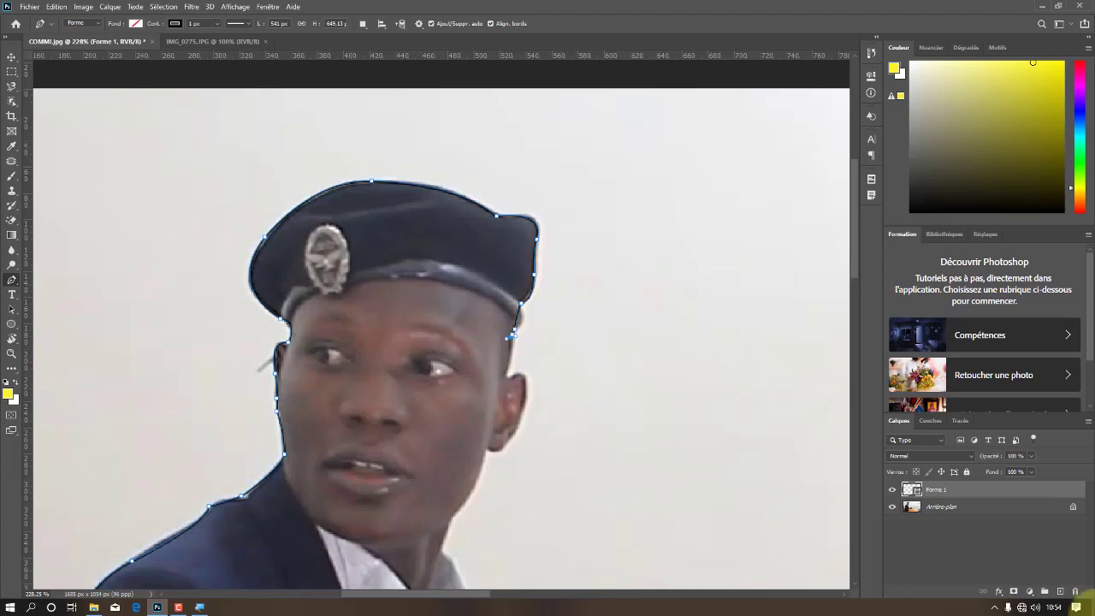
pyautogui.hotkey('ctrl', 'z')
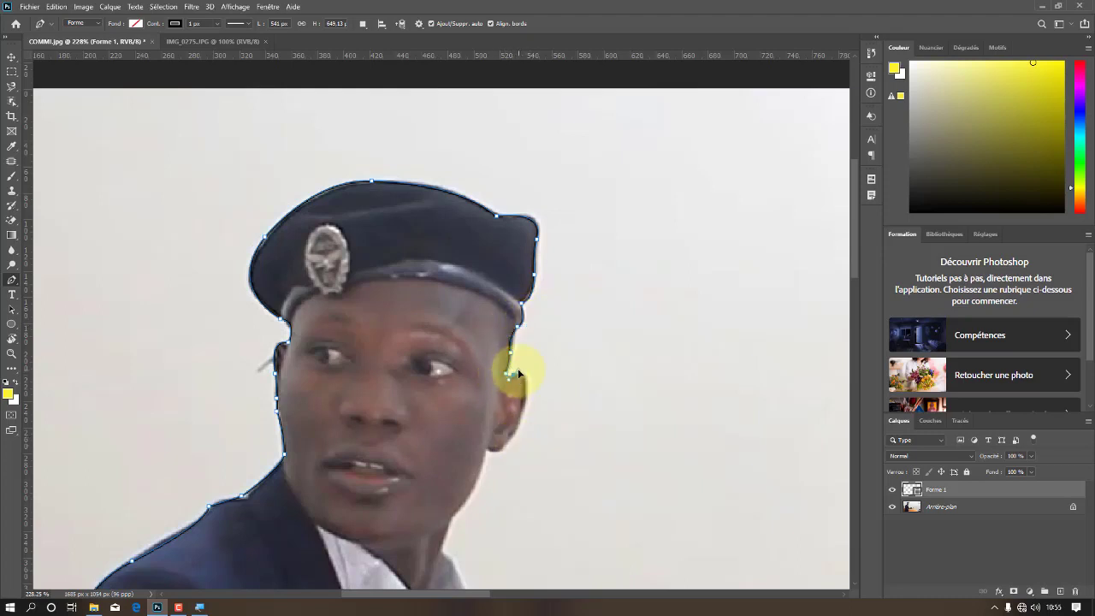
pyautogui.moveTo(525, 403); pyautogui.dragTo(512, 446)
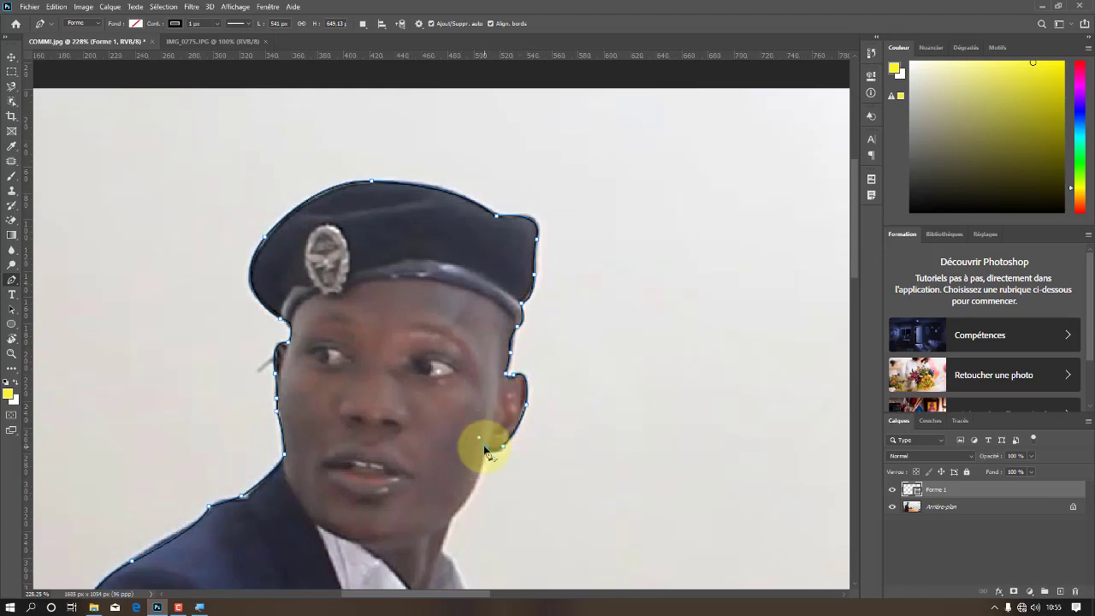
# - Extend the path from the ear down the jaw, neck and shirt collar, and along the jacket's front edge
pyautogui.moveTo(454, 515); pyautogui.dragTo(431, 255)
pyautogui.keyDown('alt'); pyautogui.click(453, 515); pyautogui.keyUp('alt')
pyautogui.moveTo(467, 320); pyautogui.dragTo(473, 345)
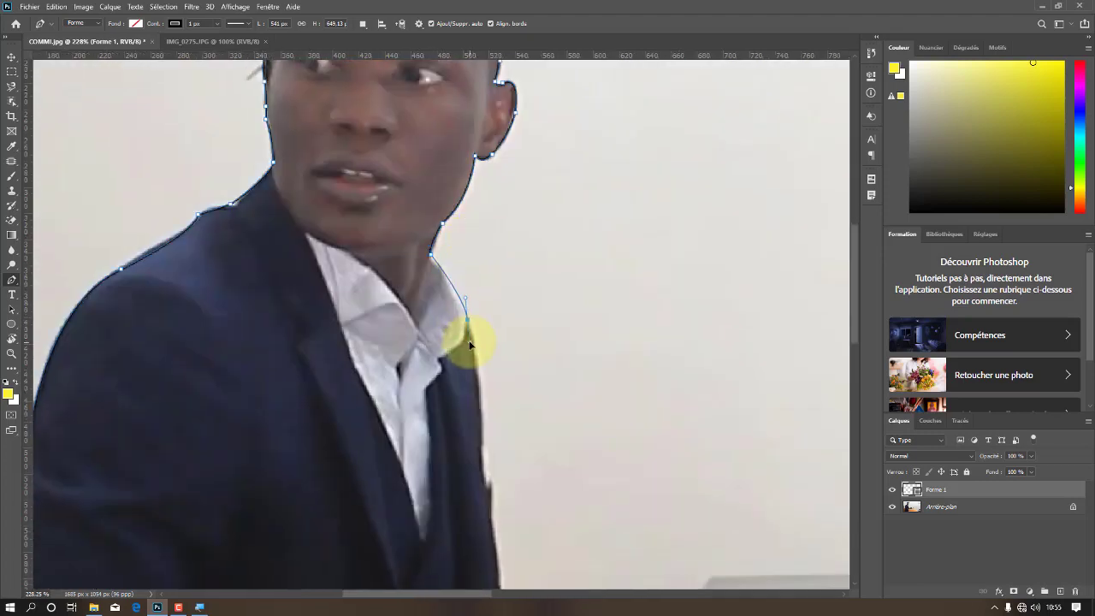
pyautogui.keyDown('alt'); pyautogui.click(468, 320); pyautogui.keyUp('alt')
pyautogui.moveTo(477, 489); pyautogui.dragTo(520, 265)
pyautogui.keyDown('alt'); pyautogui.click(482, 448); pyautogui.keyUp('alt')
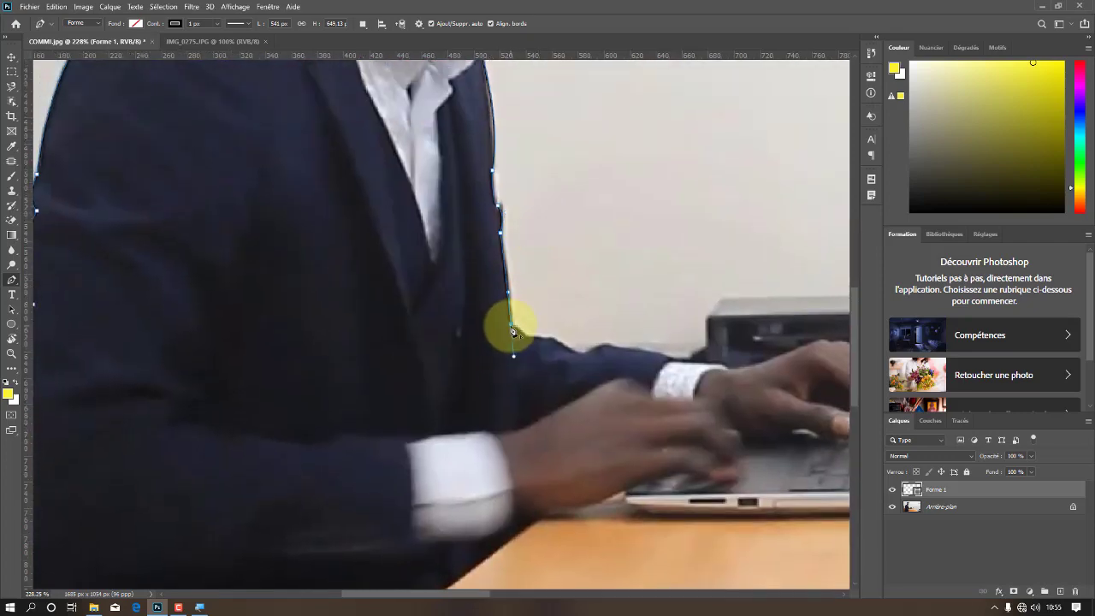
# - Continue the path along the upper edge of the far sleeve and past the cuff to the black box behind the hands
pyautogui.click(528, 335)
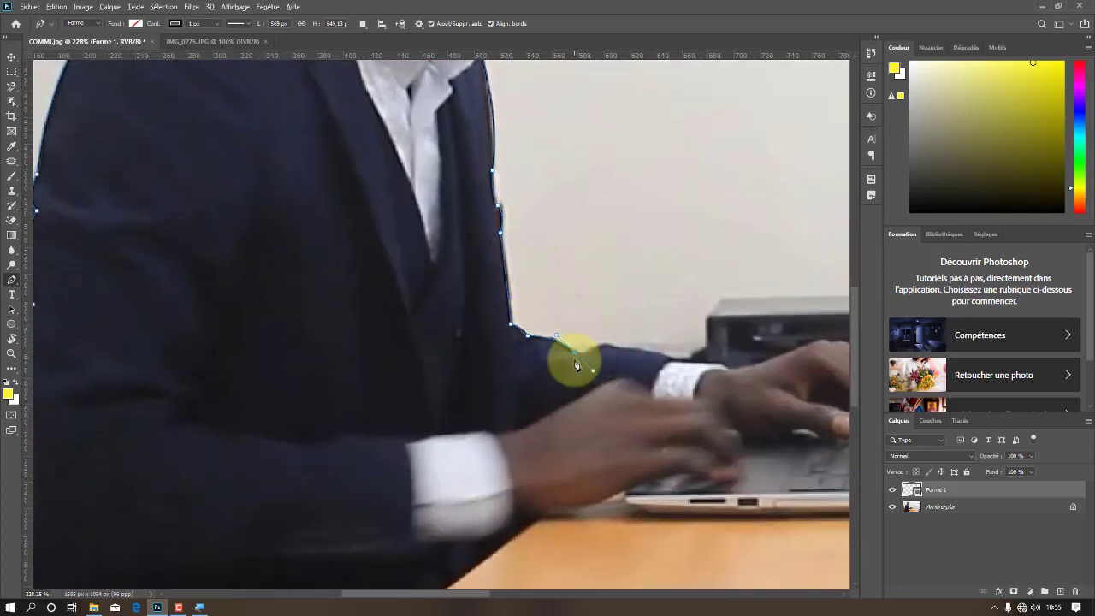
pyautogui.keyDown('alt'); pyautogui.click(574, 353); pyautogui.keyUp('alt')
pyautogui.keyDown('alt'); pyautogui.click(603, 344); pyautogui.keyUp('alt')
pyautogui.click(624, 349)
pyautogui.click(667, 360)
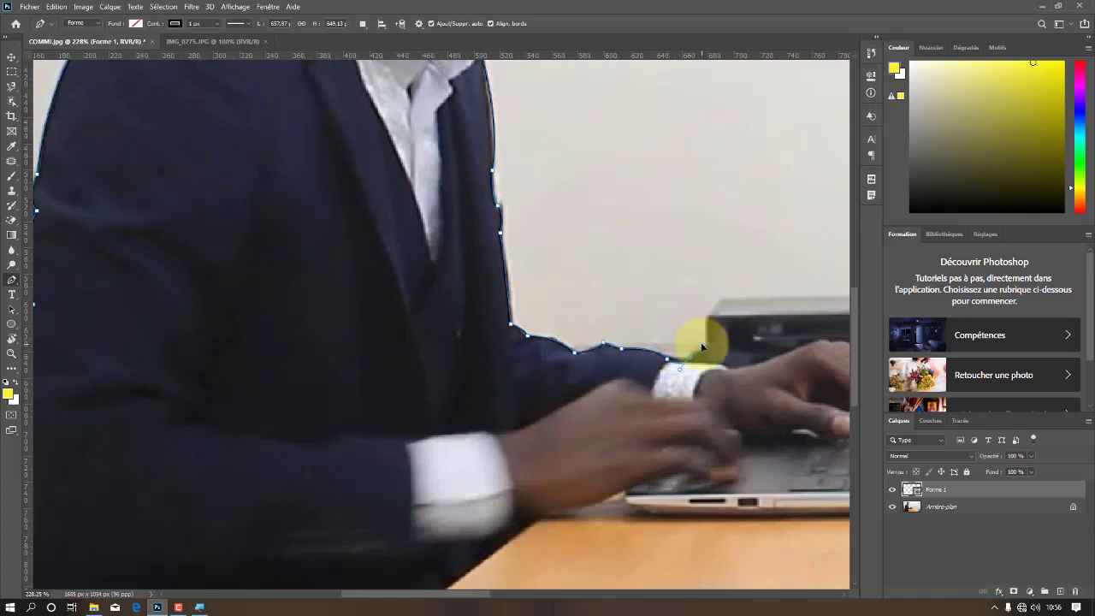
pyautogui.keyDown('alt'); pyautogui.click(706, 345); pyautogui.keyUp('alt')
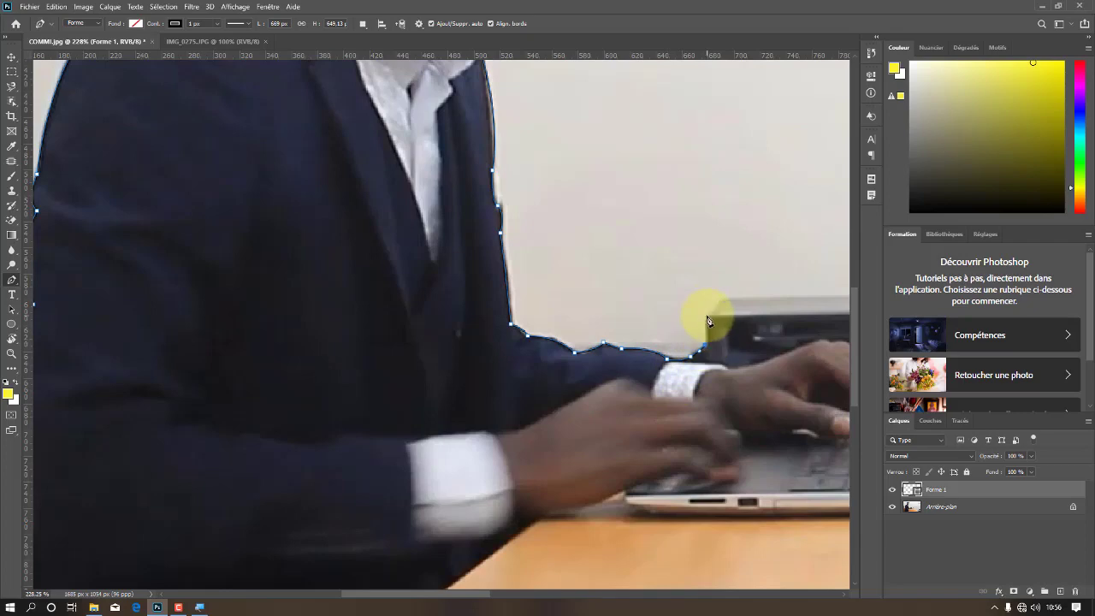
# - Trace the path around the black box, the desk calendar and the upper corner of the laptop screen
pyautogui.moveTo(746, 293); pyautogui.dragTo(351, 295)
pyautogui.click(515, 297)
pyautogui.click(519, 319)
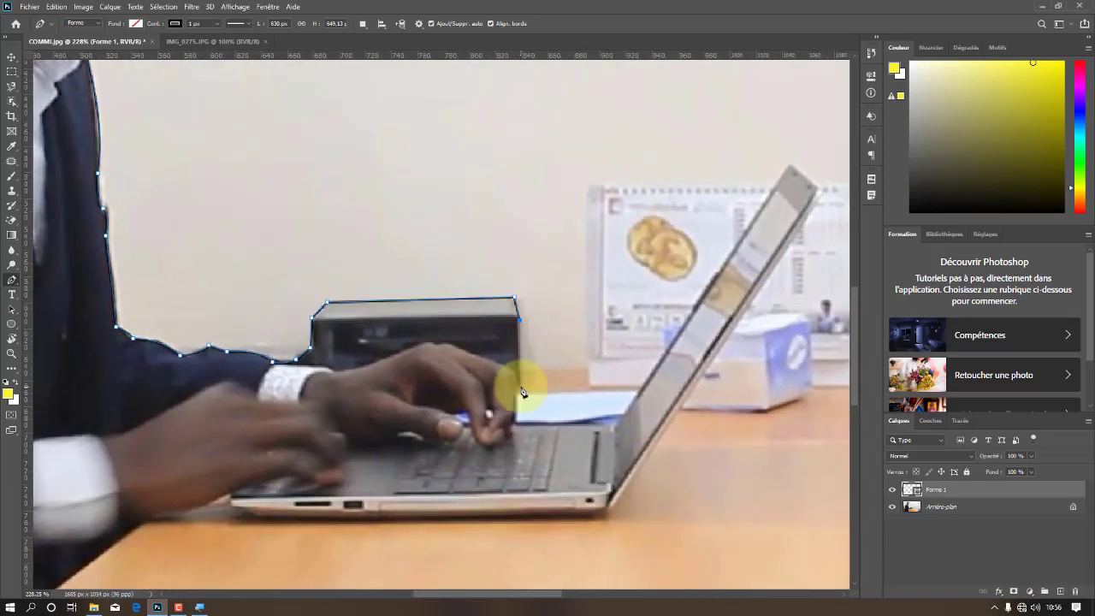
pyautogui.click(521, 392)
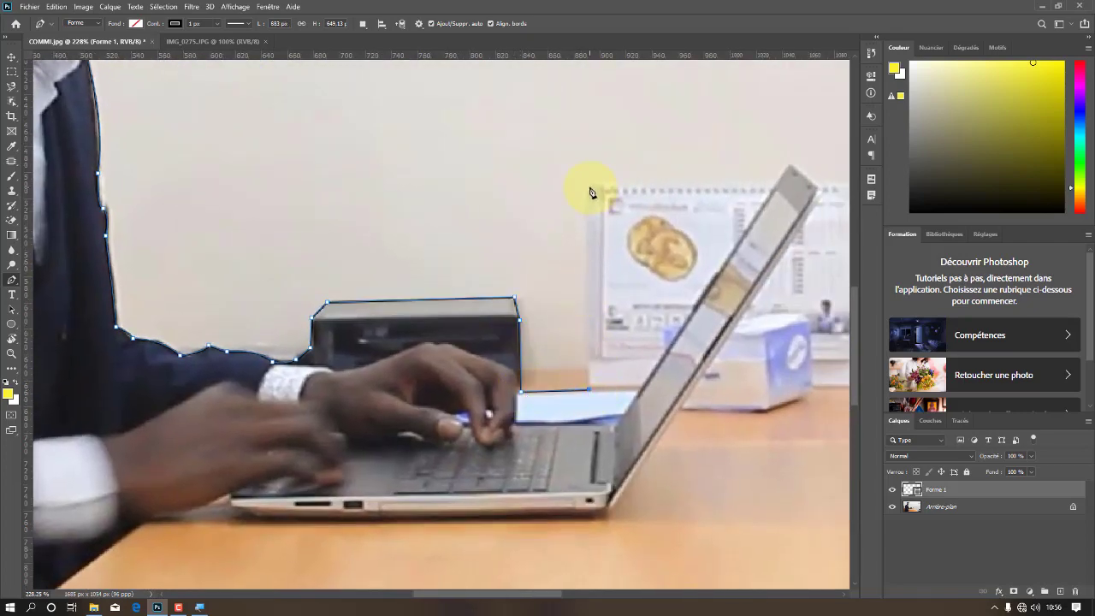
pyautogui.moveTo(693, 197); pyautogui.dragTo(457, 203)
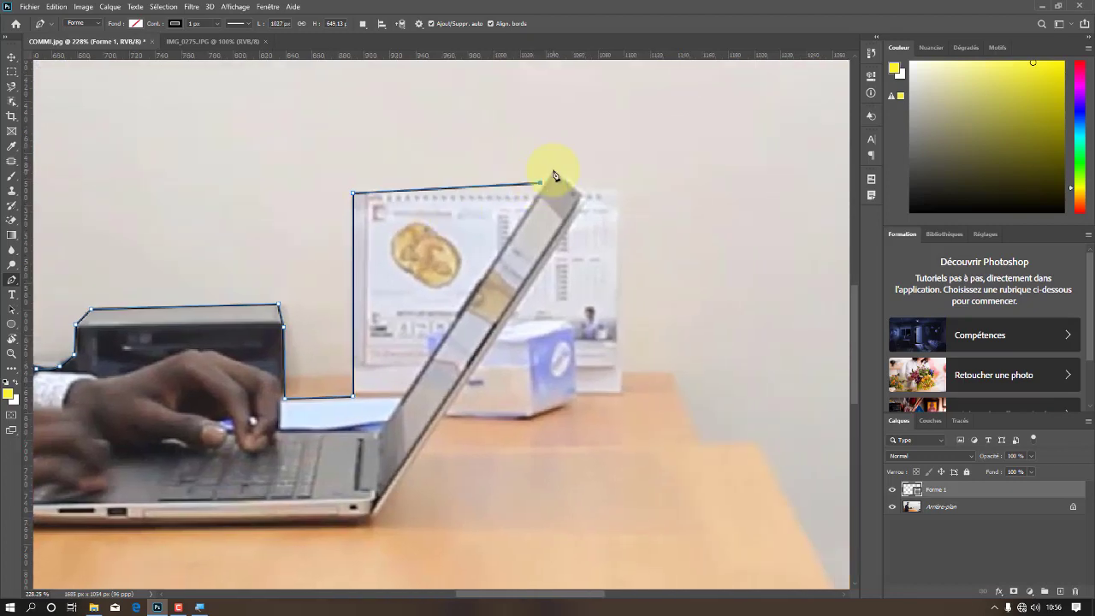
pyautogui.click(553, 168)
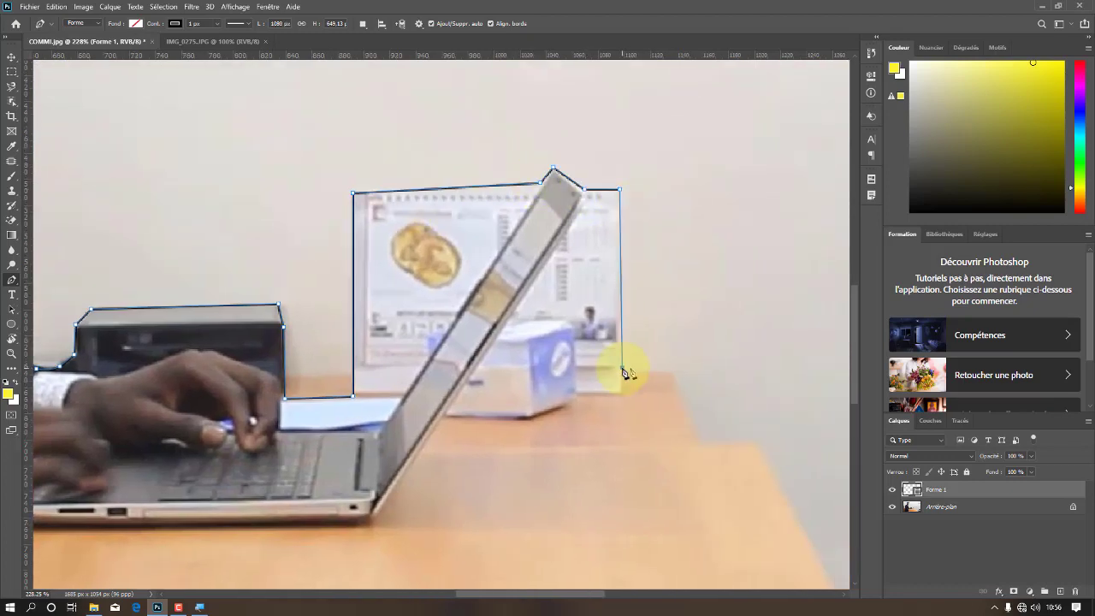
# - Continue the path along the stepped far edge of the desk and down its side to the image's lower border
pyautogui.click(756, 443)
pyautogui.moveTo(756, 444); pyautogui.dragTo(365, 251)
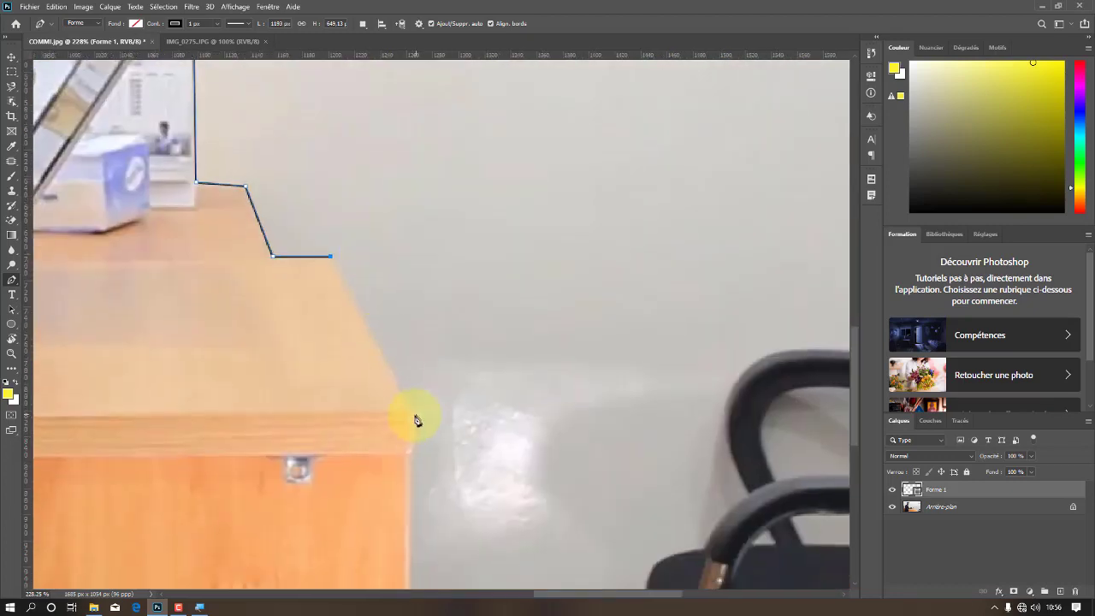
pyautogui.scroll(-5, 421, 405)
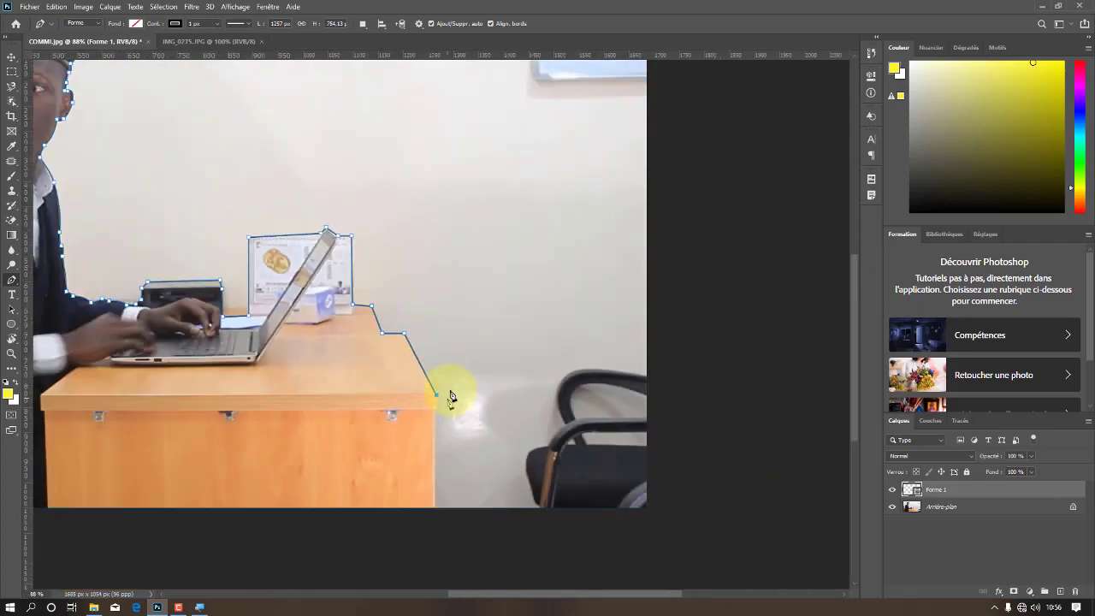
pyautogui.click(437, 508)
# - Outline the black chair and close the path around the image borders at the top of the brown chair
pyautogui.click(536, 508)
pyautogui.moveTo(539, 448); pyautogui.dragTo(569, 429)
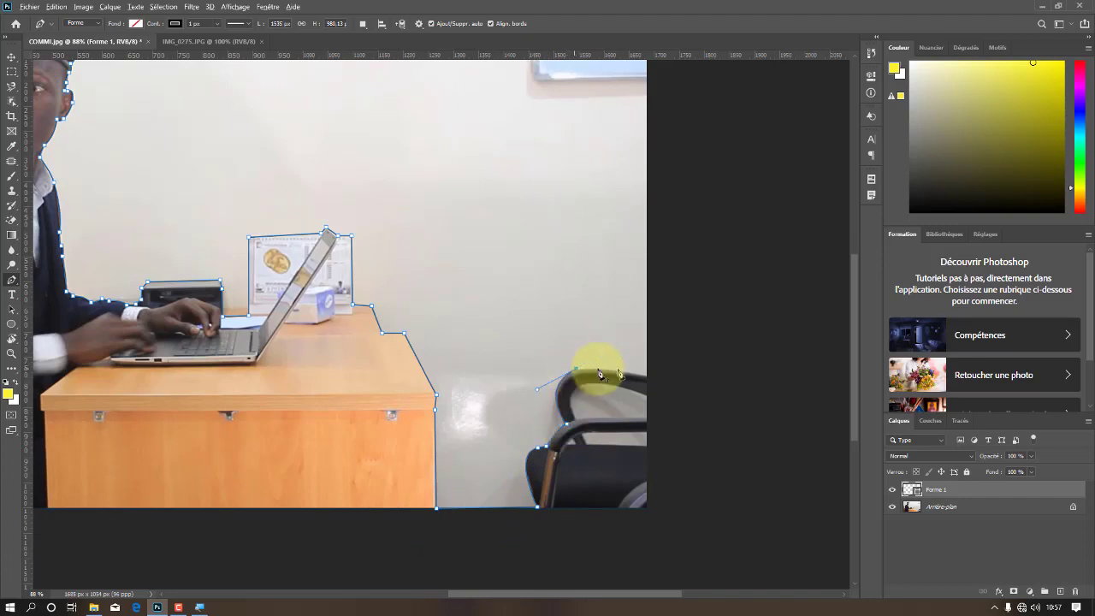
pyautogui.click(647, 378)
pyautogui.scroll(-3, 635, 297)
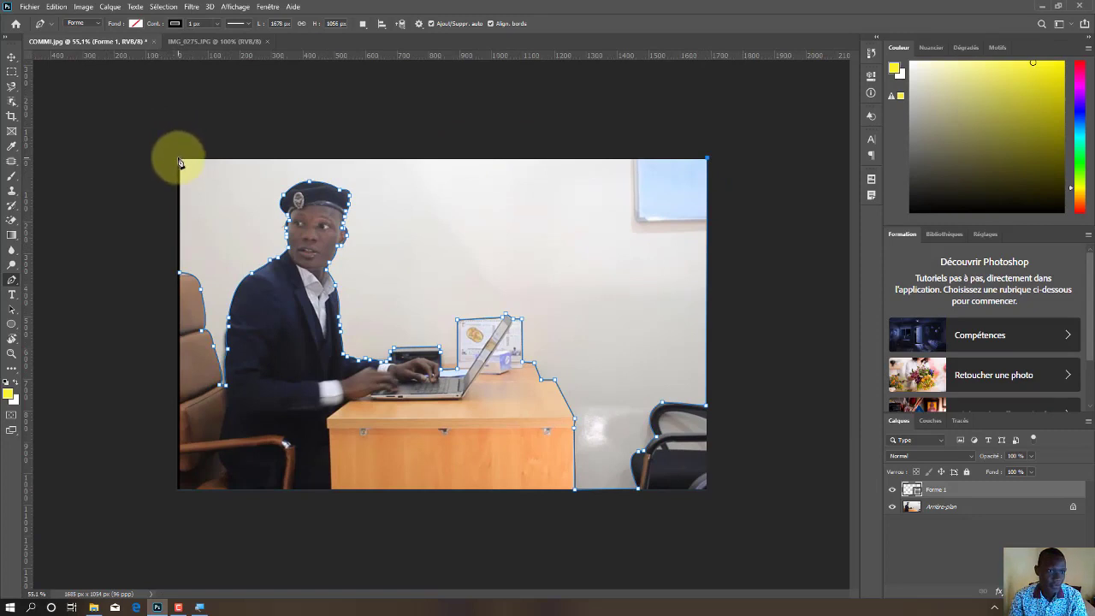
pyautogui.click(180, 275)
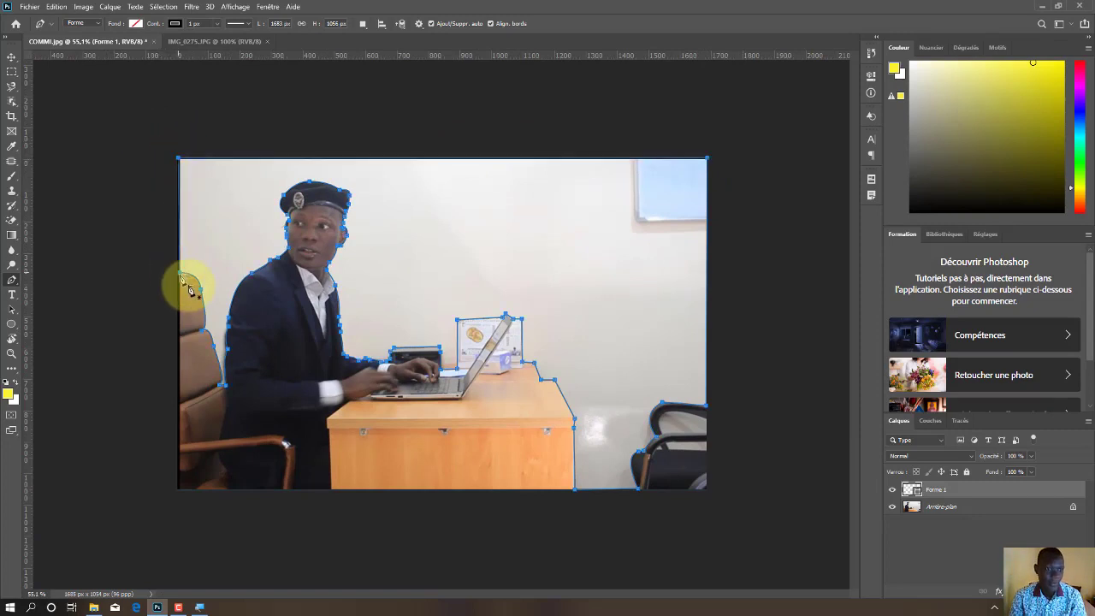
# - Convert the closed path around the wall into a selection
pyautogui.rightClick(453, 232)
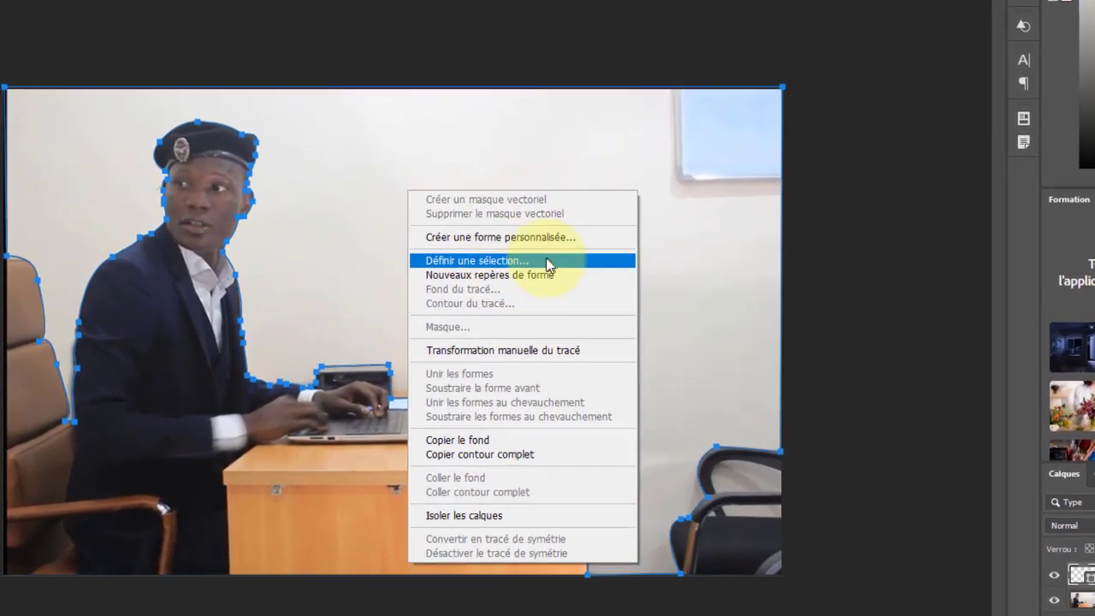
pyautogui.click(525, 278)
pyautogui.click(675, 94)
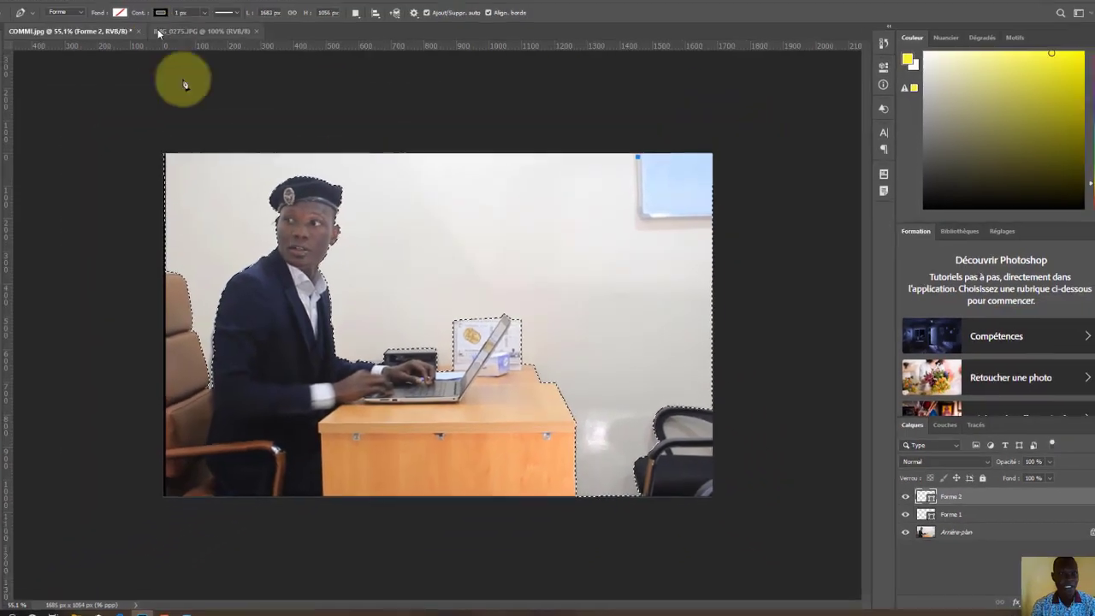
# - Check the skyline selection in IMG_0275.JPG, then paste the copied skyline inside the wall selection in COMMI.jpg
pyautogui.click(228, 44)
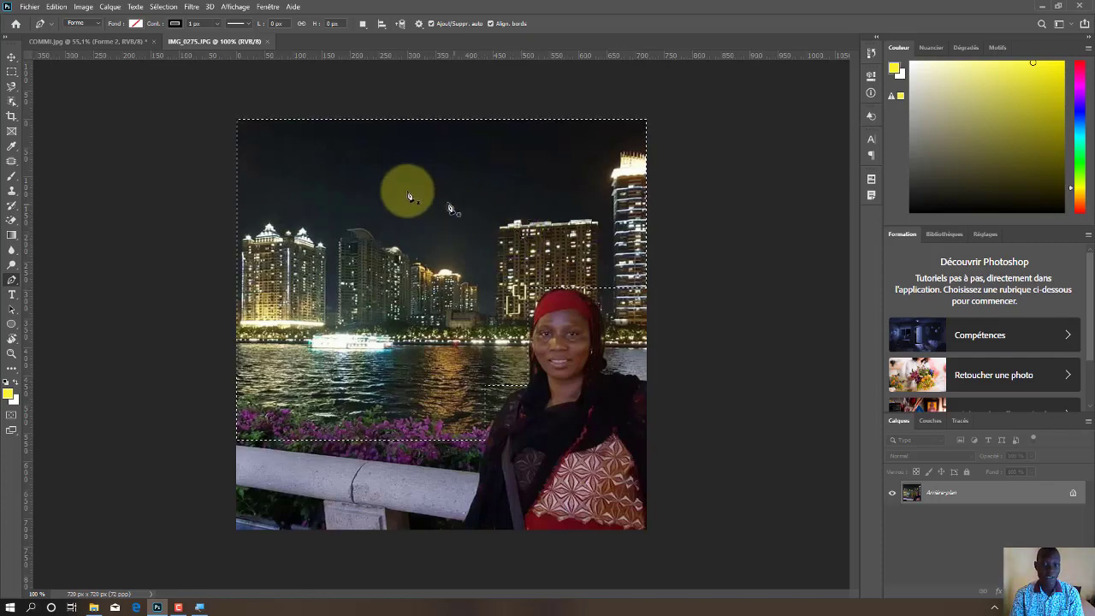
pyautogui.click(139, 43)
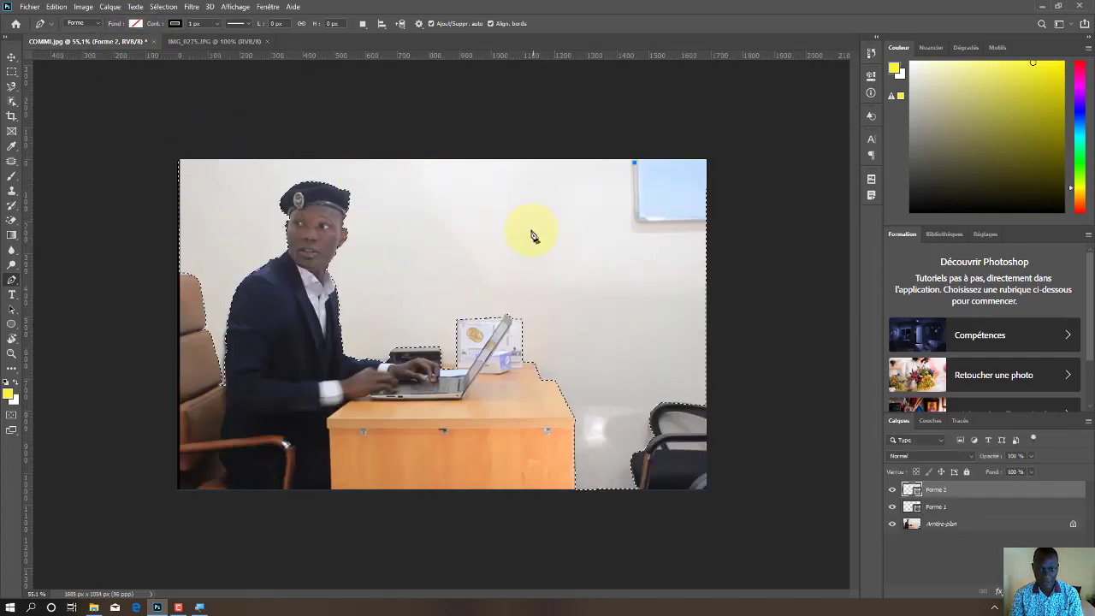
pyautogui.click(56, 8)
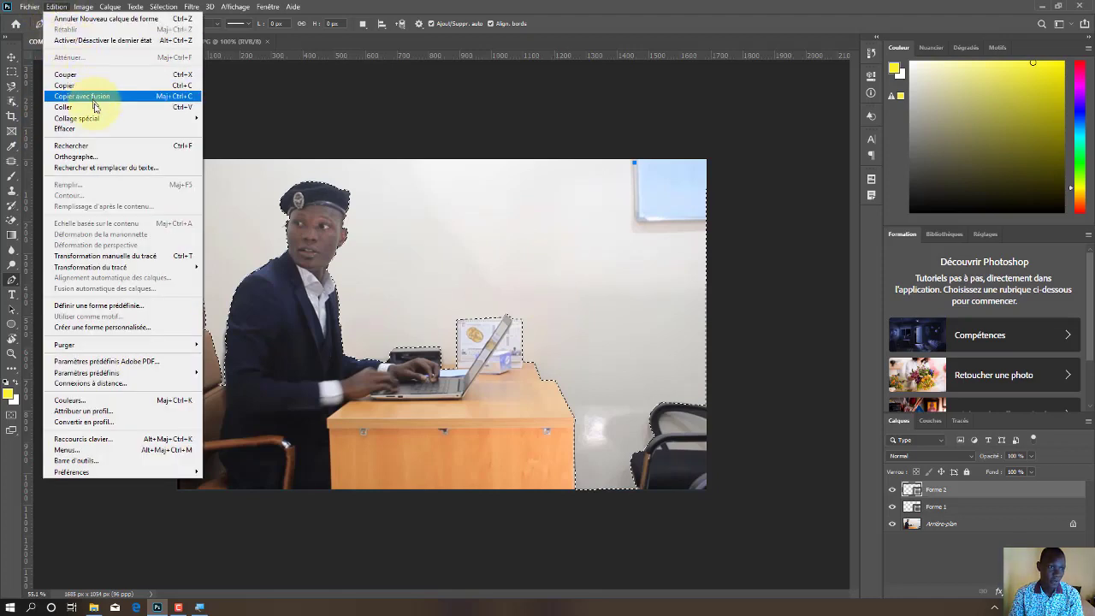
pyautogui.moveTo(100, 123)
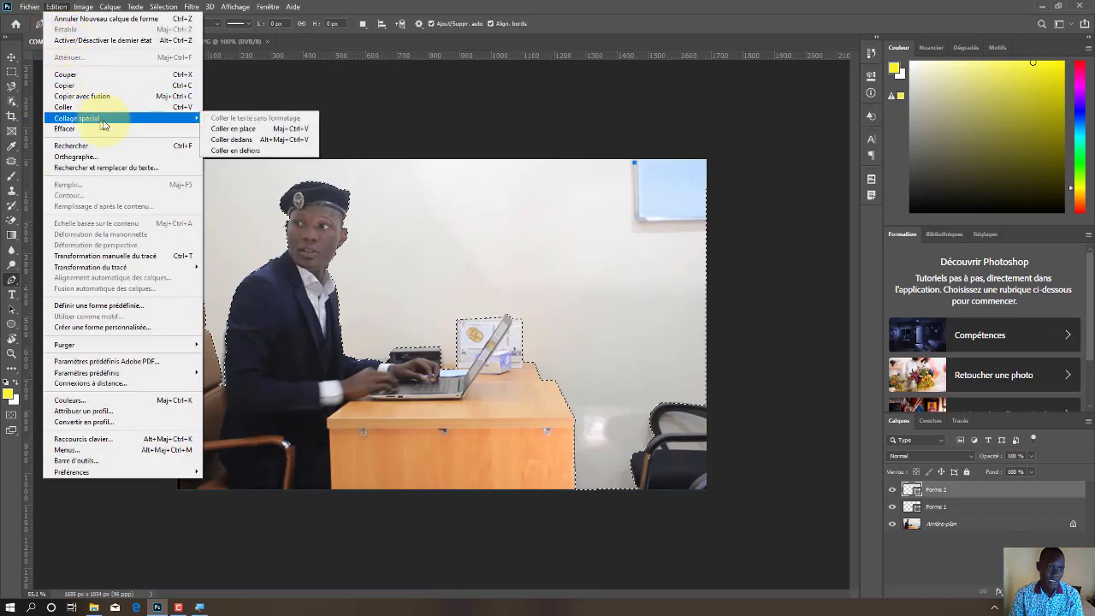
pyautogui.click(305, 139)
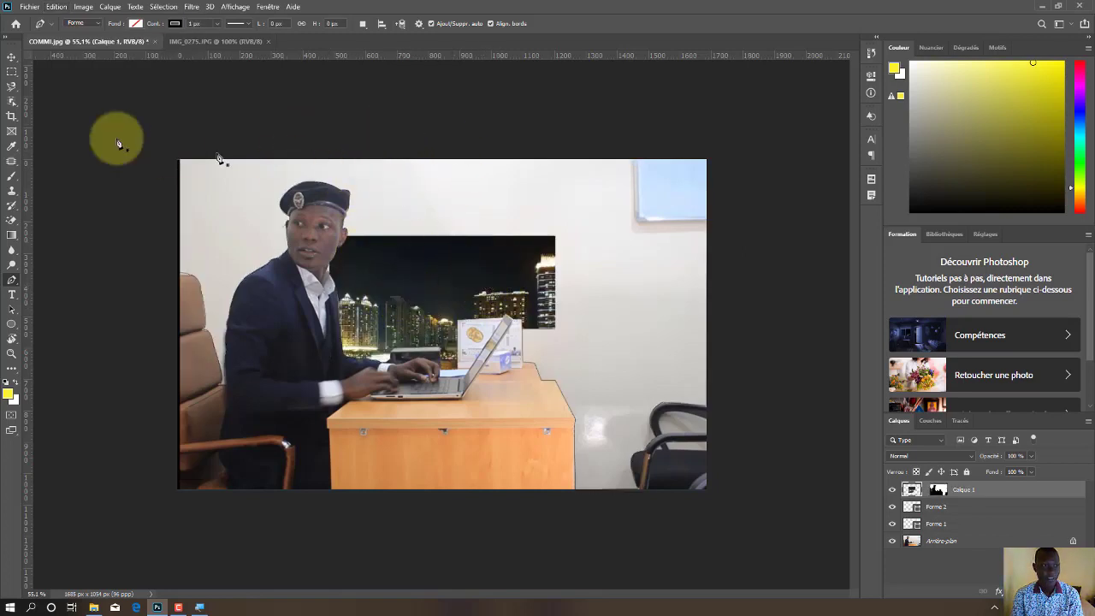
# - Scale the pasted skyline up to about 260% with Free Transform and shift it upward behind the man
pyautogui.click(11, 58)
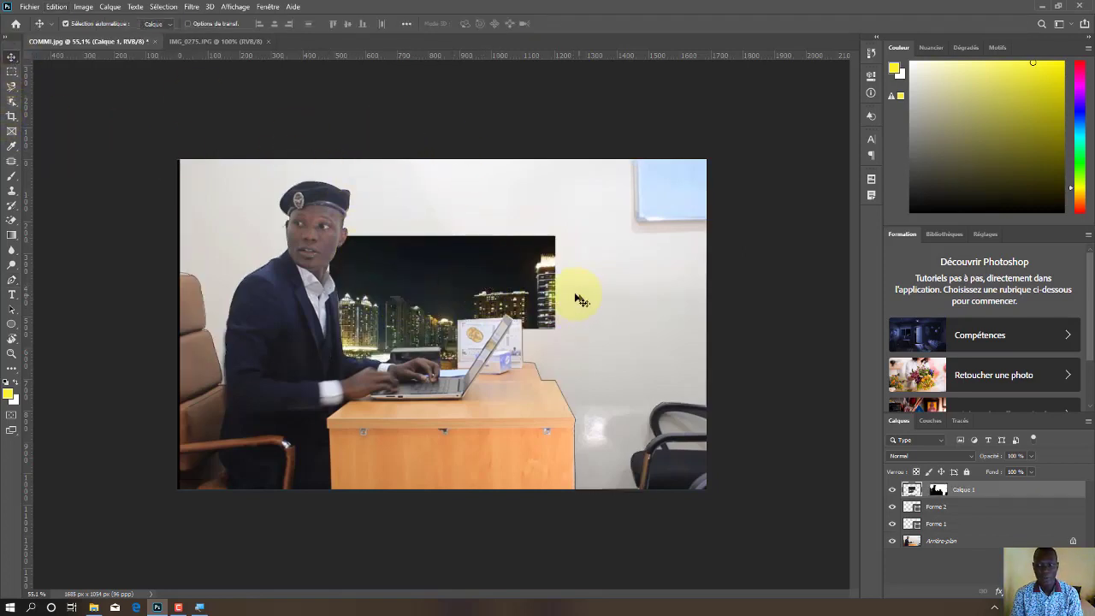
pyautogui.hotkey('ctrl', 't')
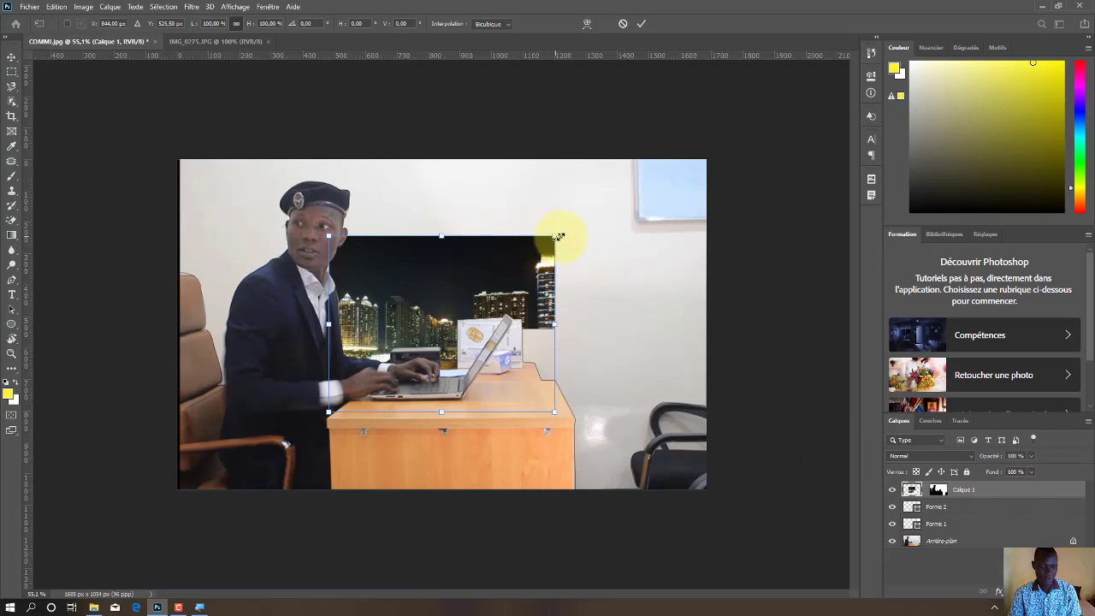
pyautogui.moveTo(552, 235); pyautogui.dragTo(751, 118)
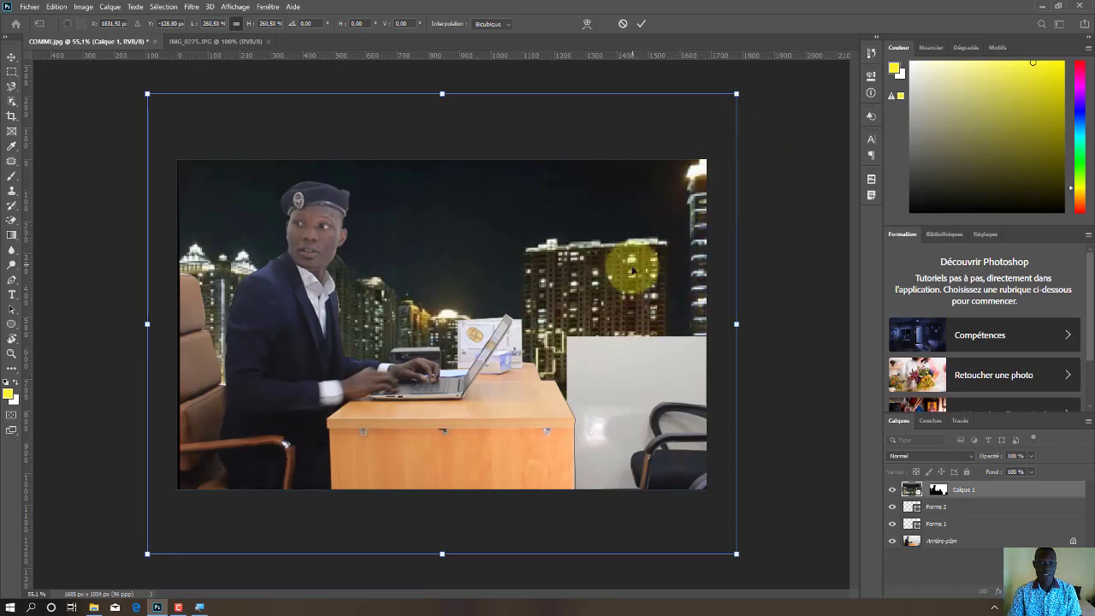
pyautogui.moveTo(640, 250); pyautogui.dragTo(658, 199)
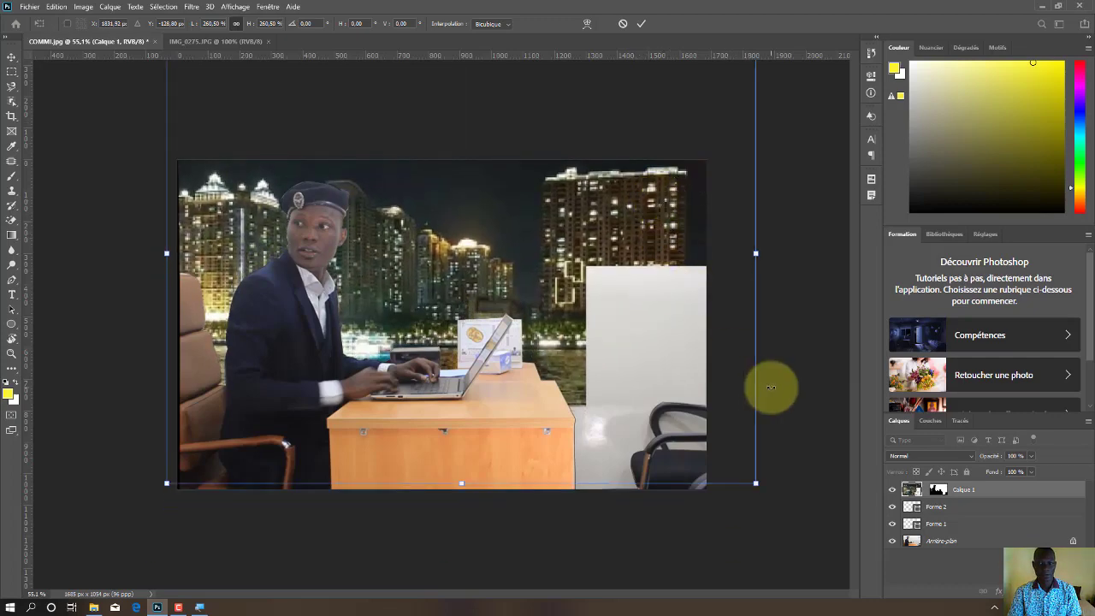
# - Enlarge the skyline to about 361% width, reposition it to cover the whole wall behind the desk and black chair, and apply the transformation
pyautogui.moveTo(753, 483); pyautogui.dragTo(939, 613)
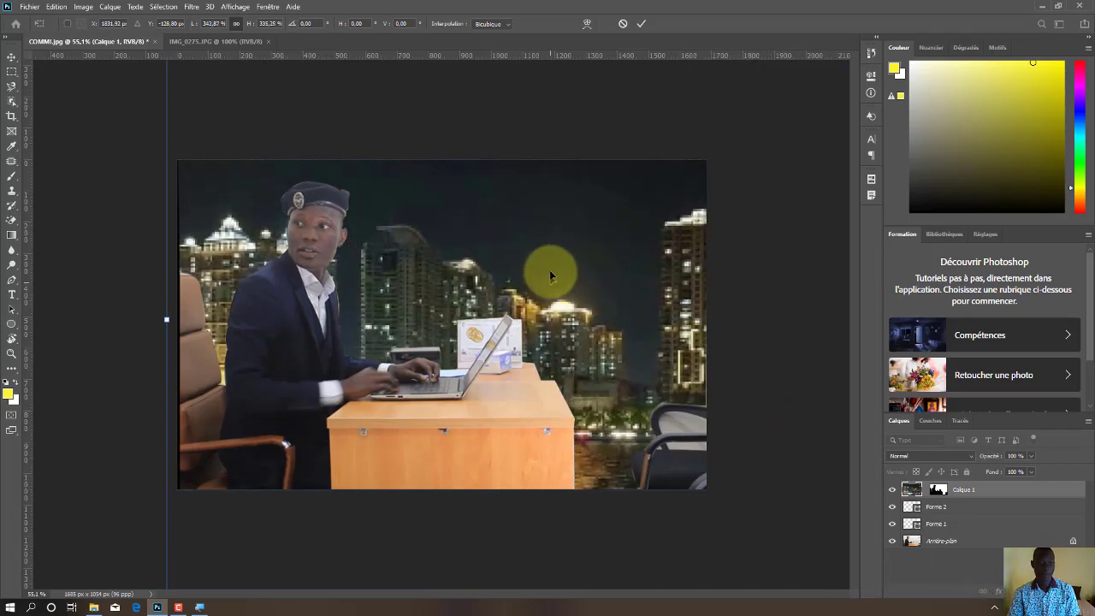
pyautogui.moveTo(550, 274); pyautogui.dragTo(551, 168)
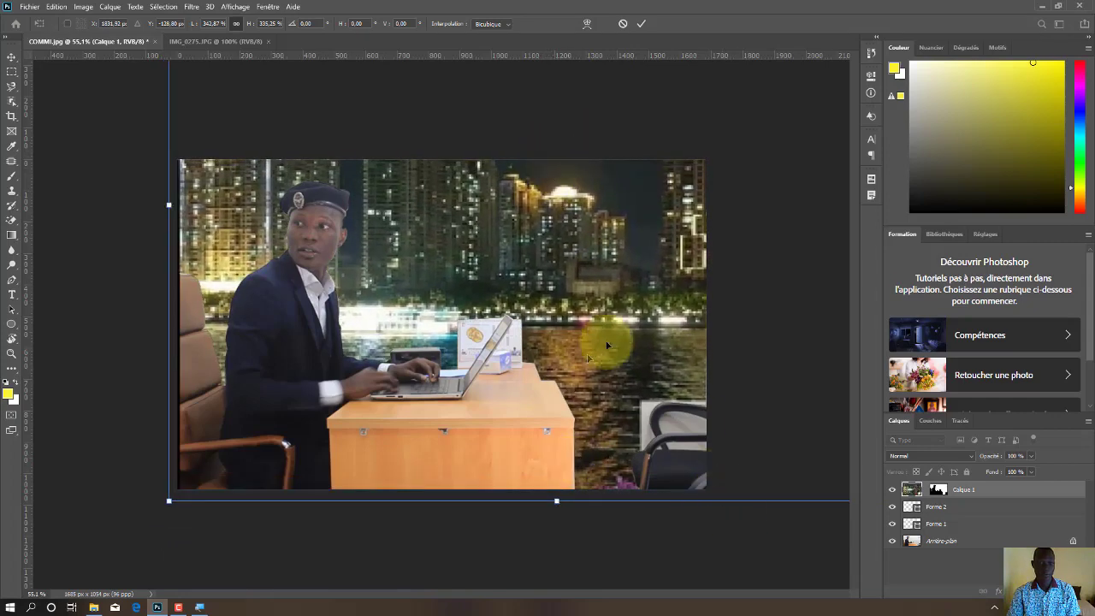
pyautogui.moveTo(630, 307); pyautogui.dragTo(628, 309)
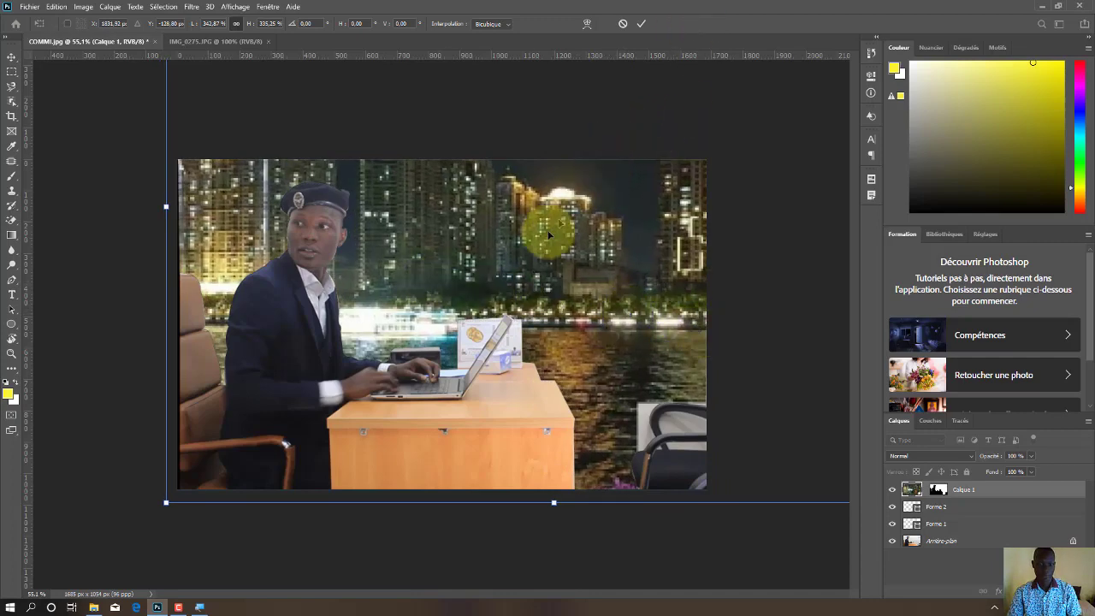
pyautogui.scroll(-4, 511, 246)
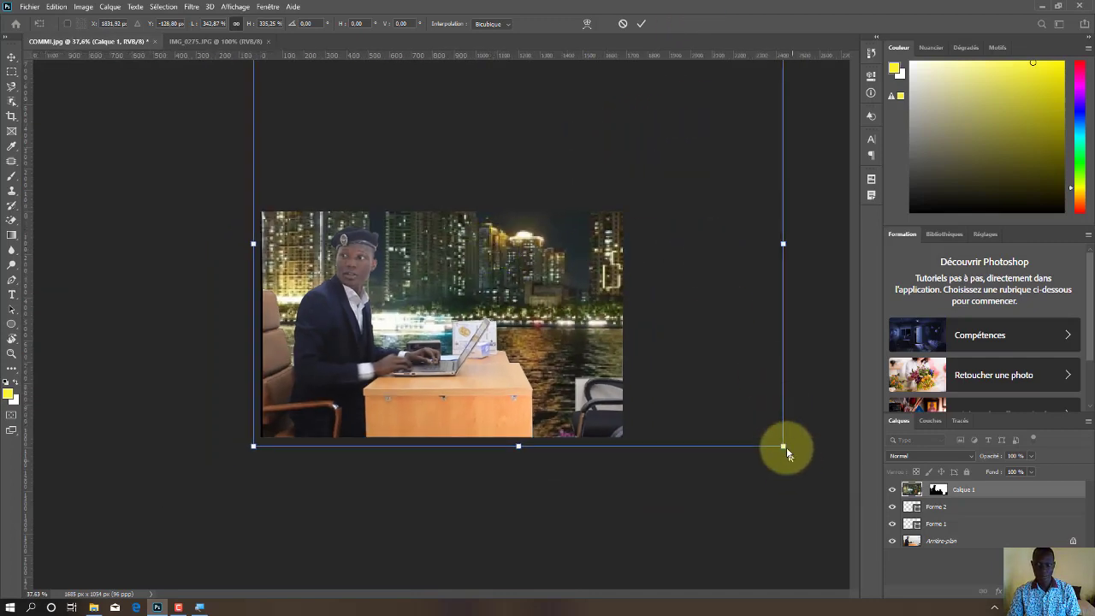
pyautogui.moveTo(783, 446); pyautogui.dragTo(810, 483)
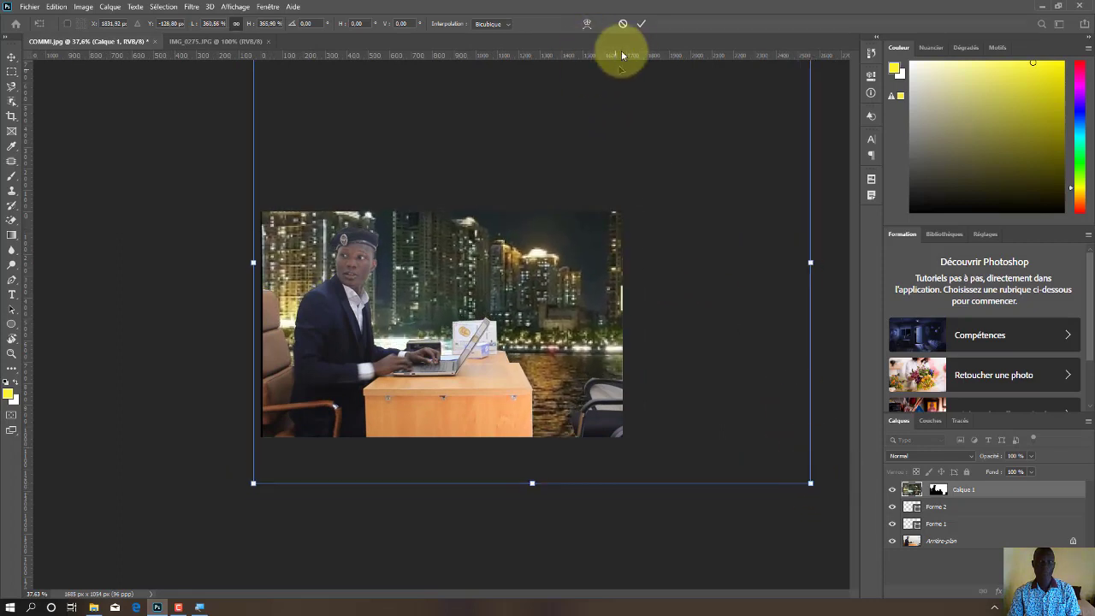
pyautogui.click(640, 24)
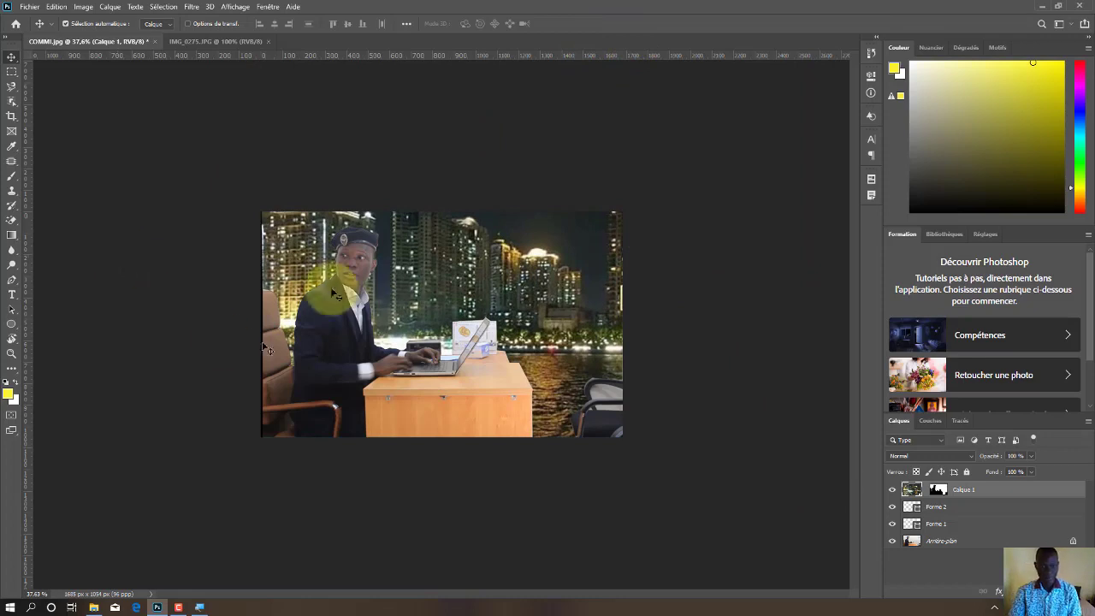
pyautogui.hotkey('ctrl', '0')
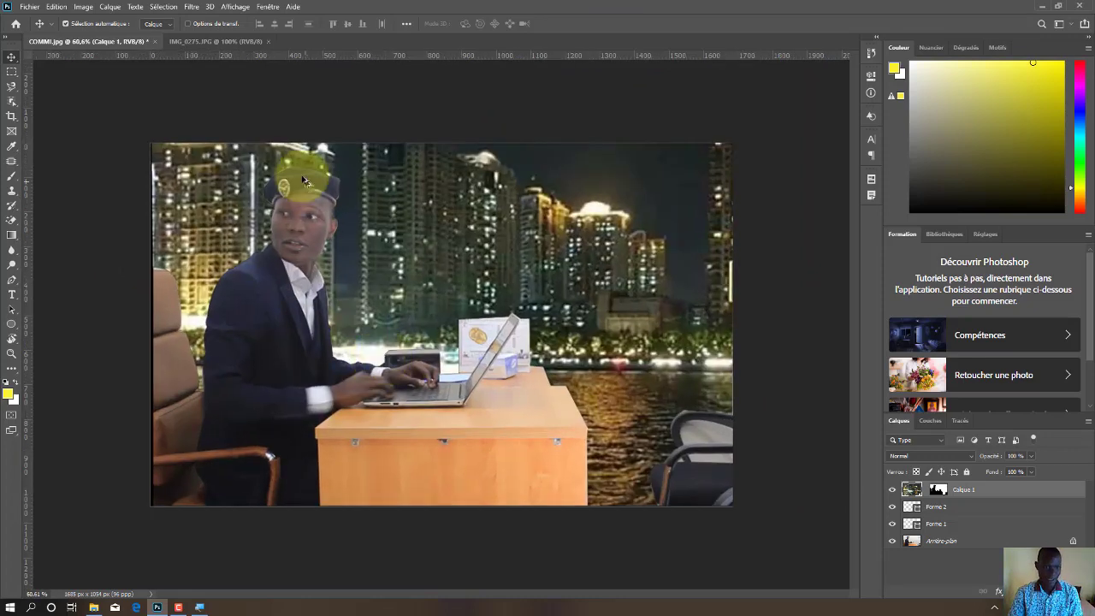
# - Delete the shape layers Forme 1 and Forme 2, and make the layer mask of Calque 1 active
pyautogui.click(961, 527)
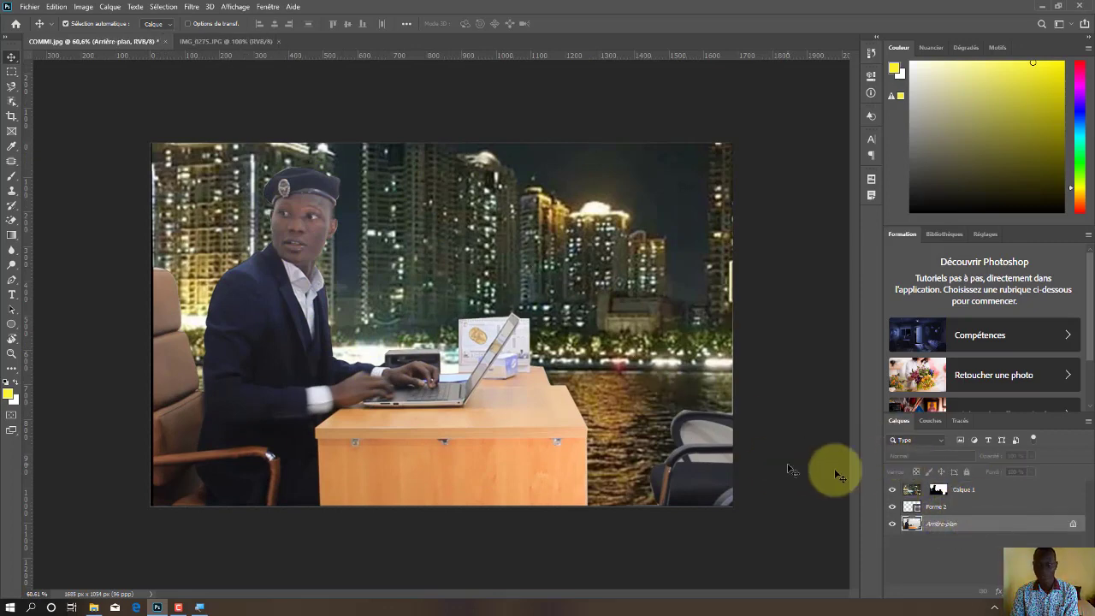
pyautogui.click(960, 511)
pyautogui.press('Delete')
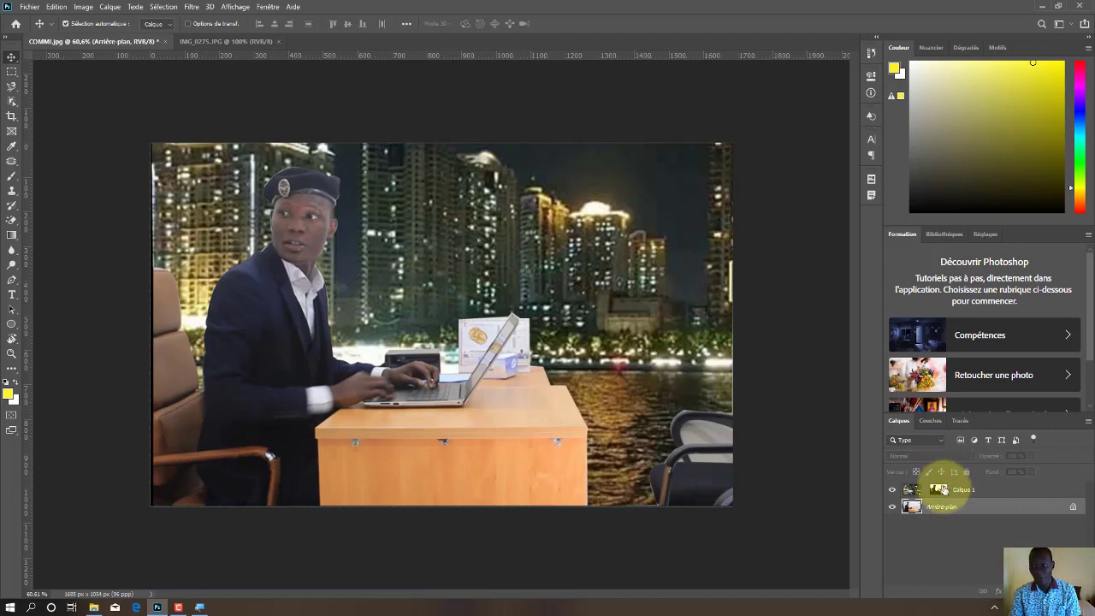
pyautogui.click(939, 490)
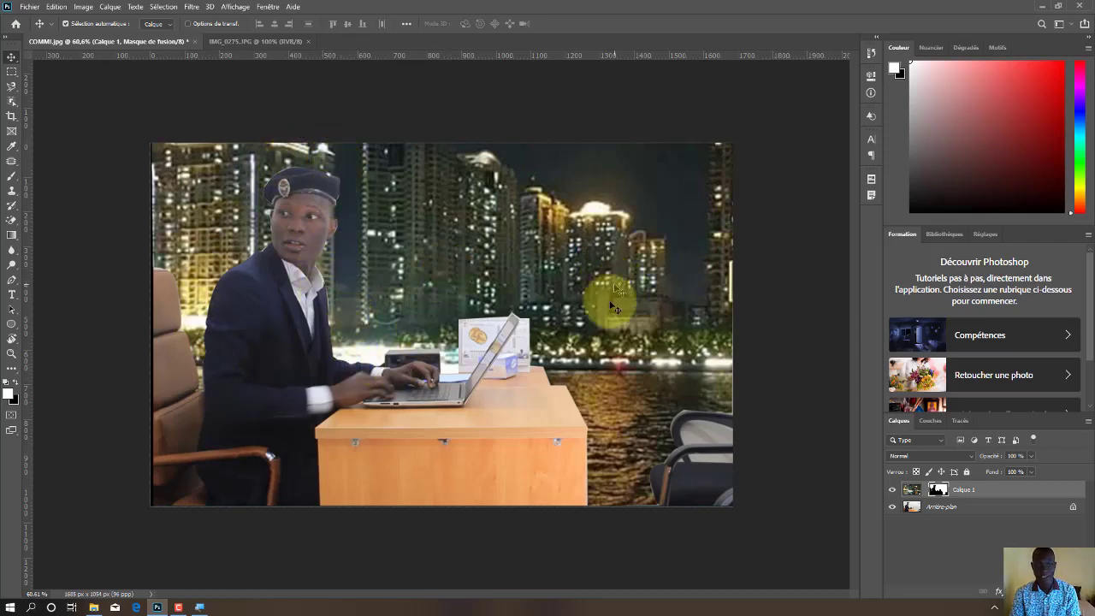
# - Refine the layer mask of Calque 1 with Select and Mask, using a 3 px edge radius and smoothing of 31, output to the layer mask
pyautogui.doubleClick(938, 490)
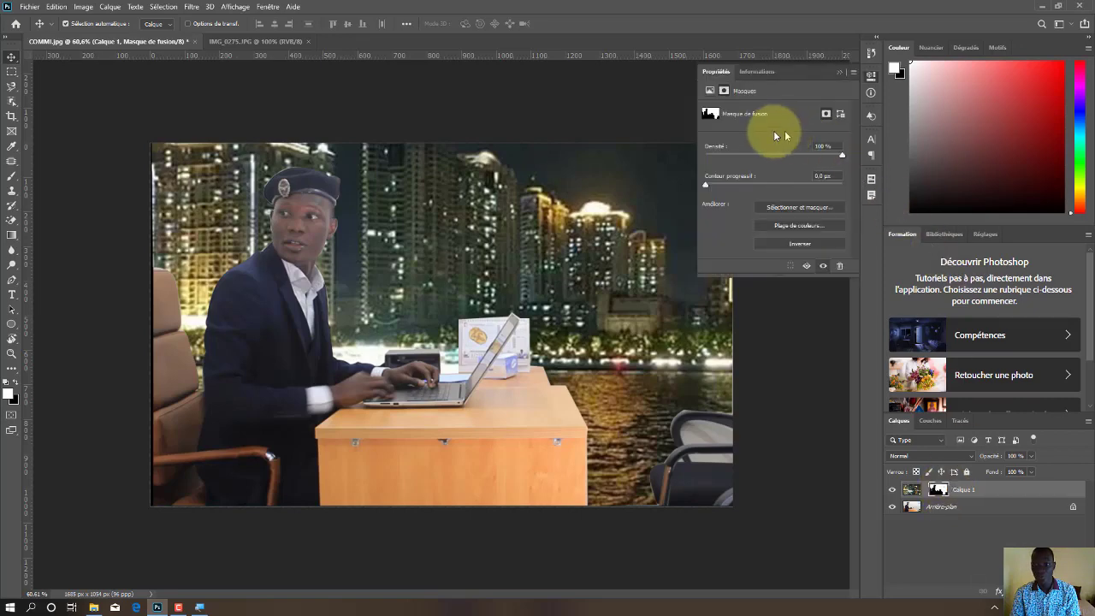
pyautogui.click(810, 207)
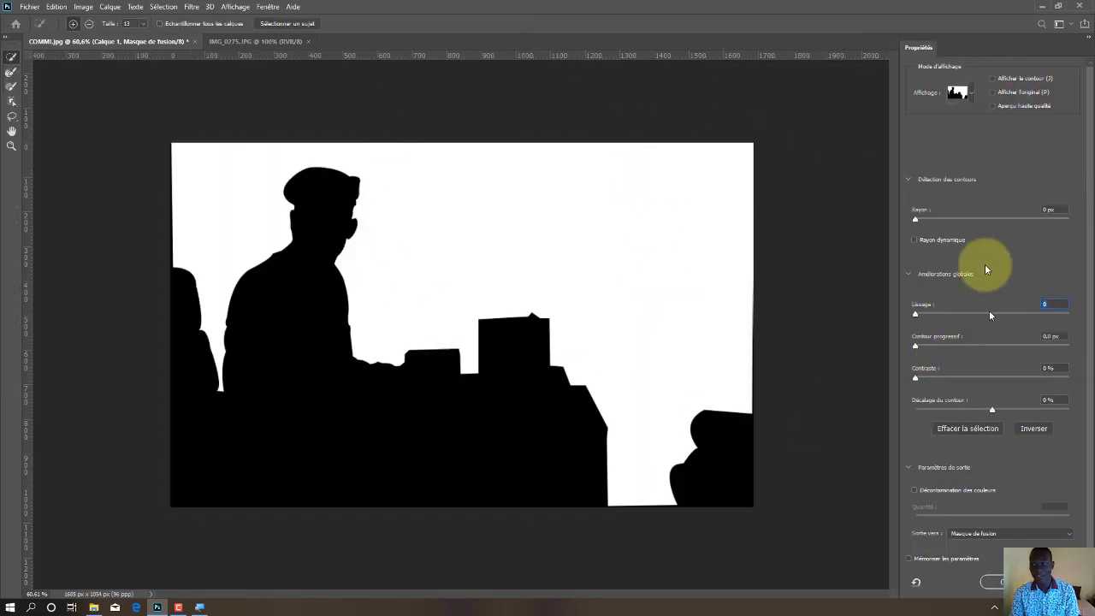
pyautogui.moveTo(928, 221); pyautogui.dragTo(939, 221)
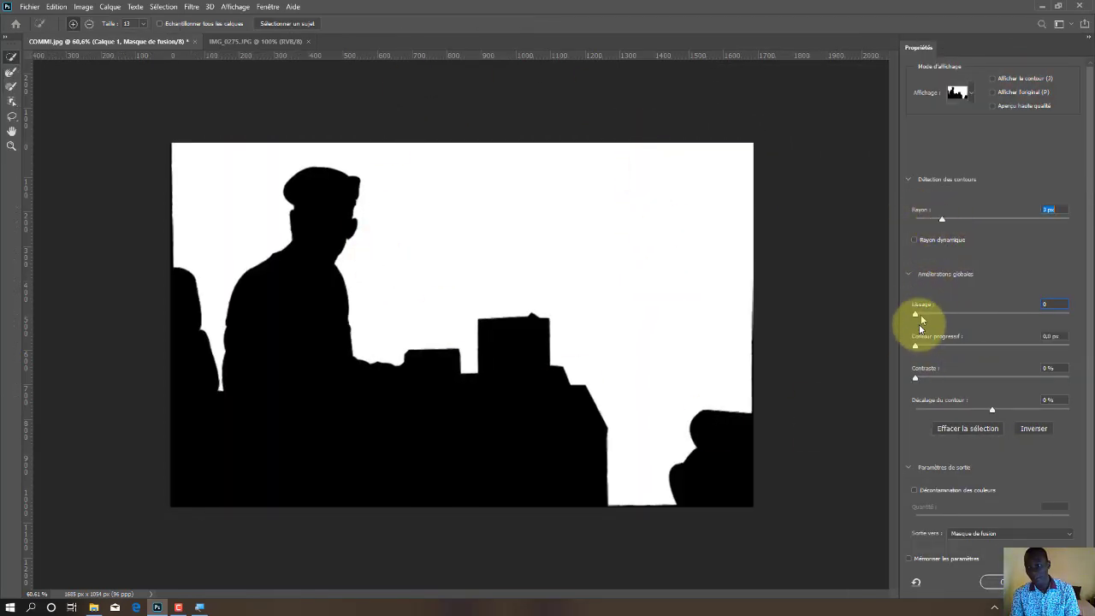
pyautogui.moveTo(916, 314); pyautogui.dragTo(964, 315)
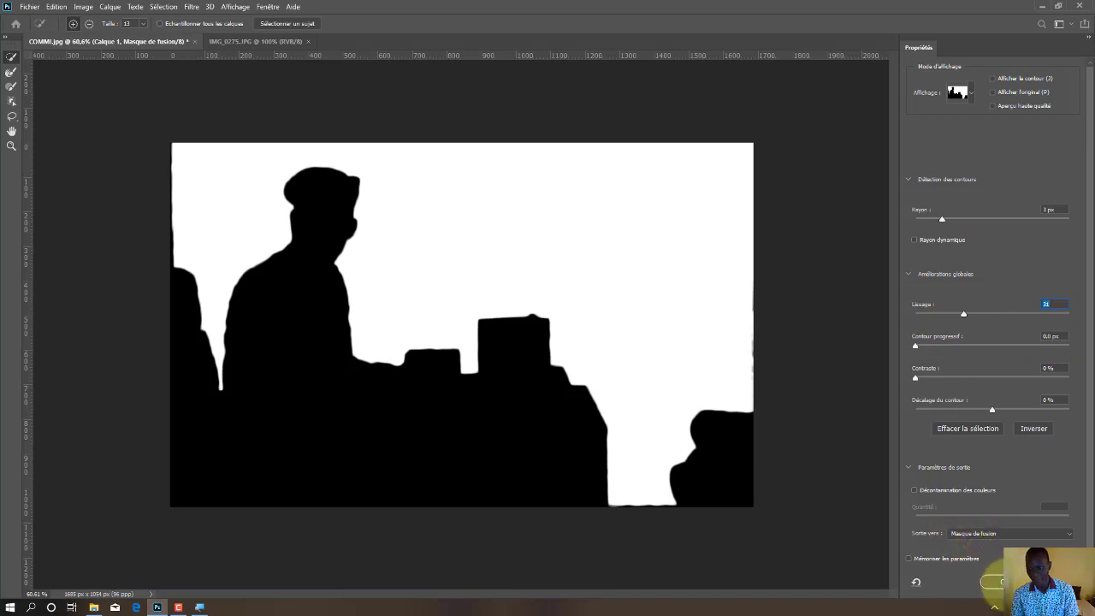
pyautogui.click(992, 582)
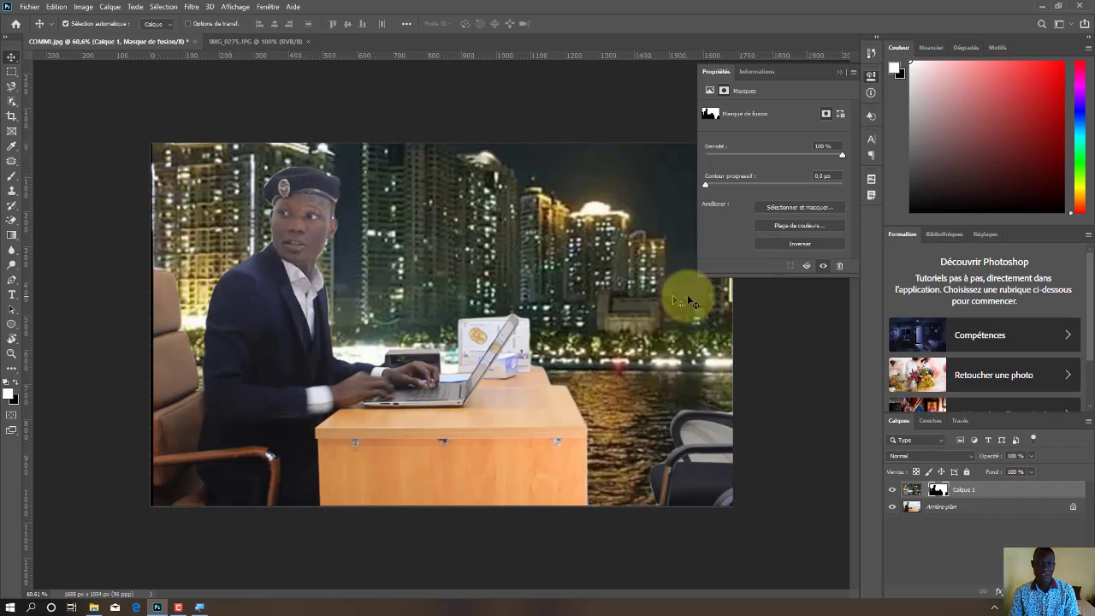
pyautogui.click(839, 71)
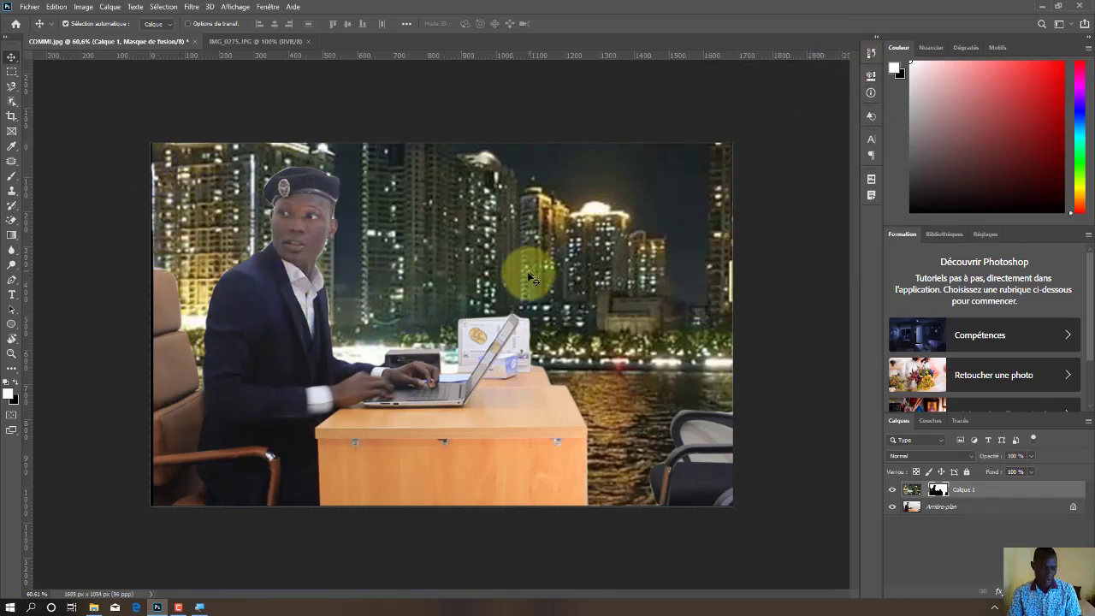
# - Check the whole skyline composite at a reduced zoom, and minimize Photoshop and the Images folder window to show the desktop
pyautogui.hotkey('ctrl', '-')
pyautogui.scroll(-3, 539, 274)
pyautogui.scroll(3, 366, 260)
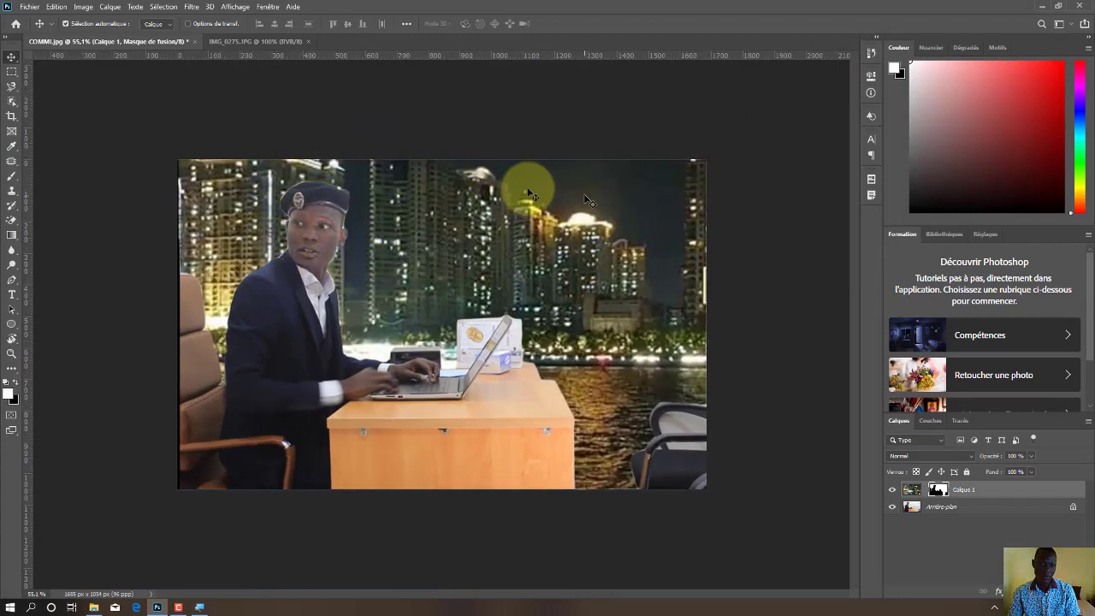
pyautogui.scroll(-2, 501, 244)
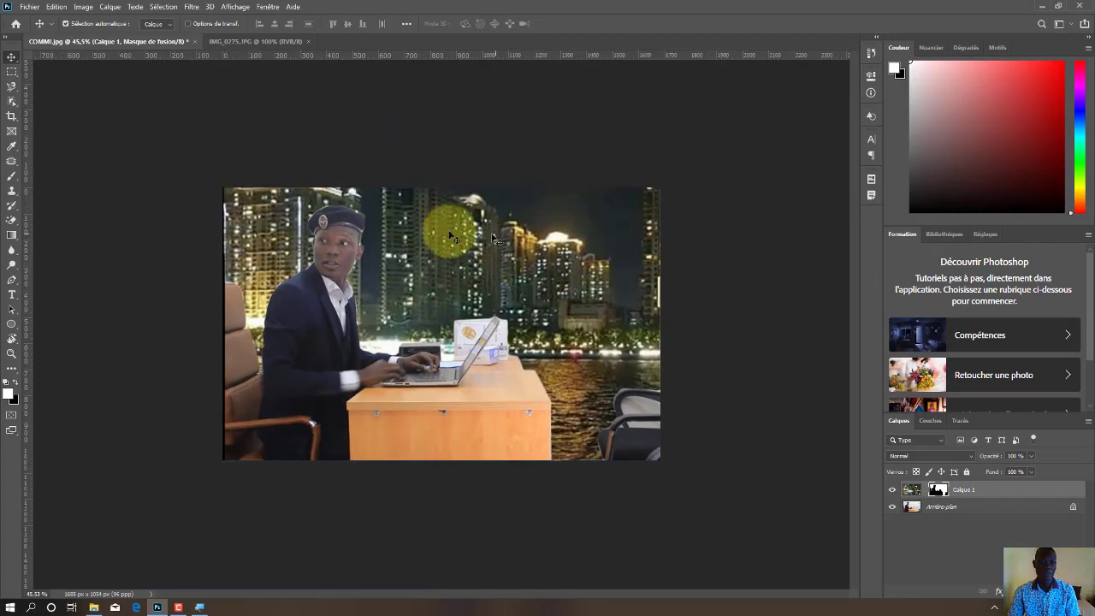
pyautogui.scroll(-1, 458, 253)
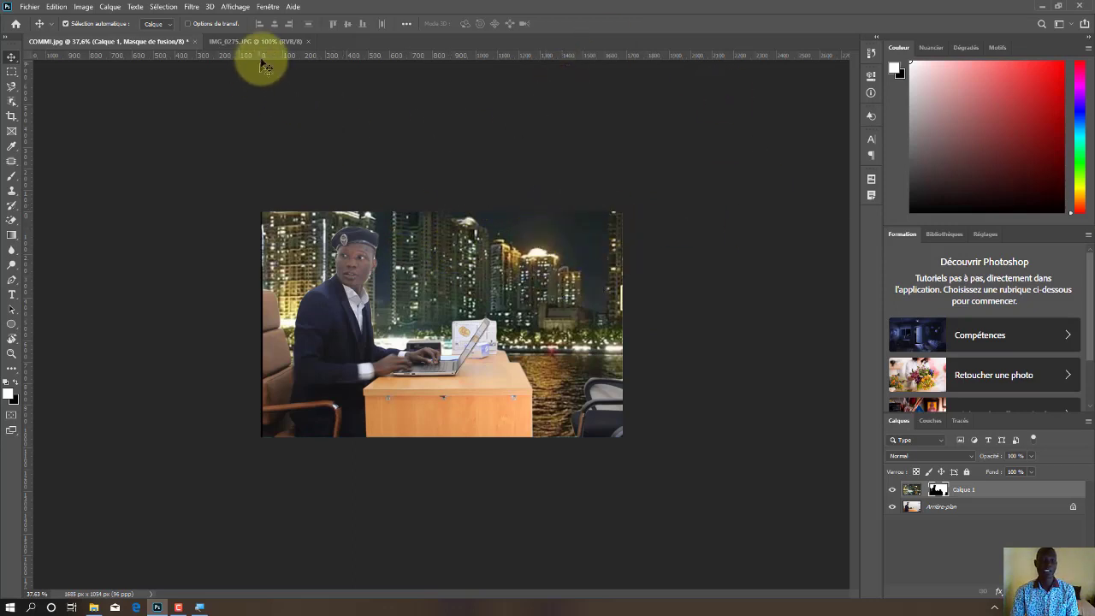
pyautogui.click(1043, 8)
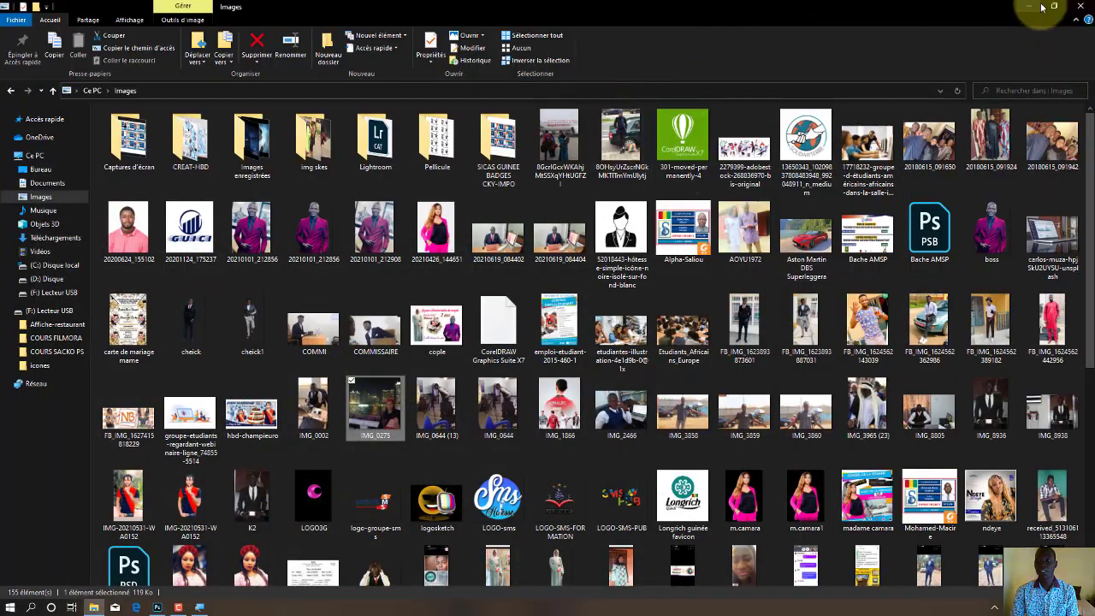
pyautogui.click(1036, 8)
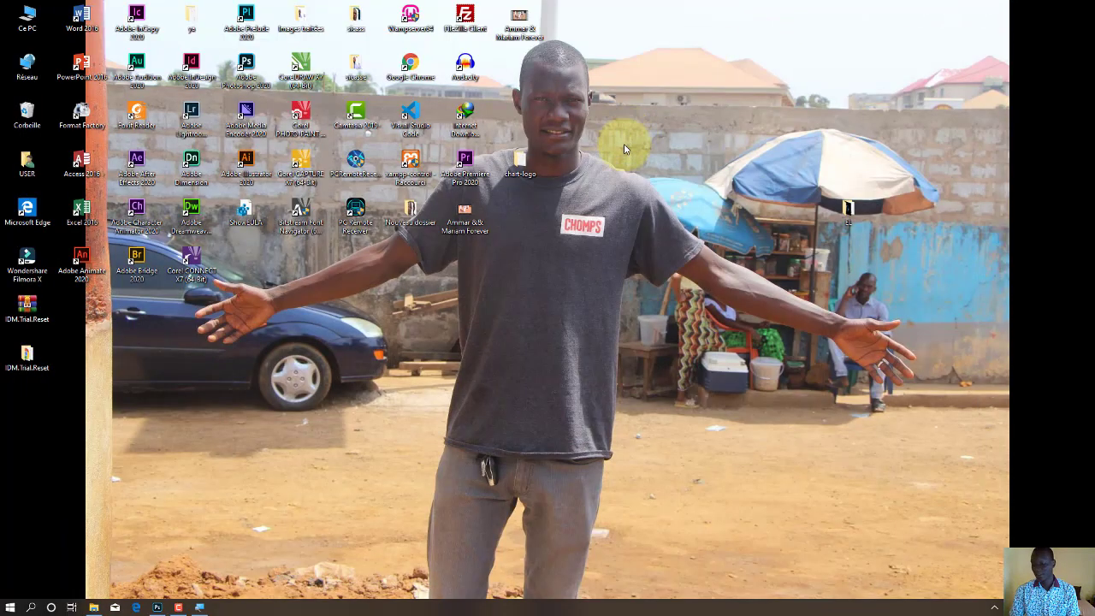